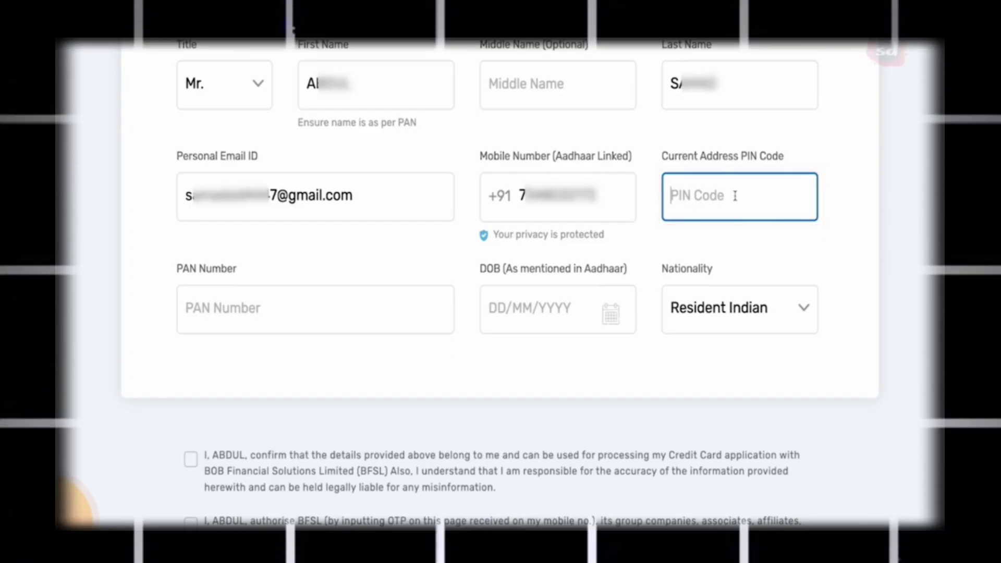
text(2)
click(298, 312)
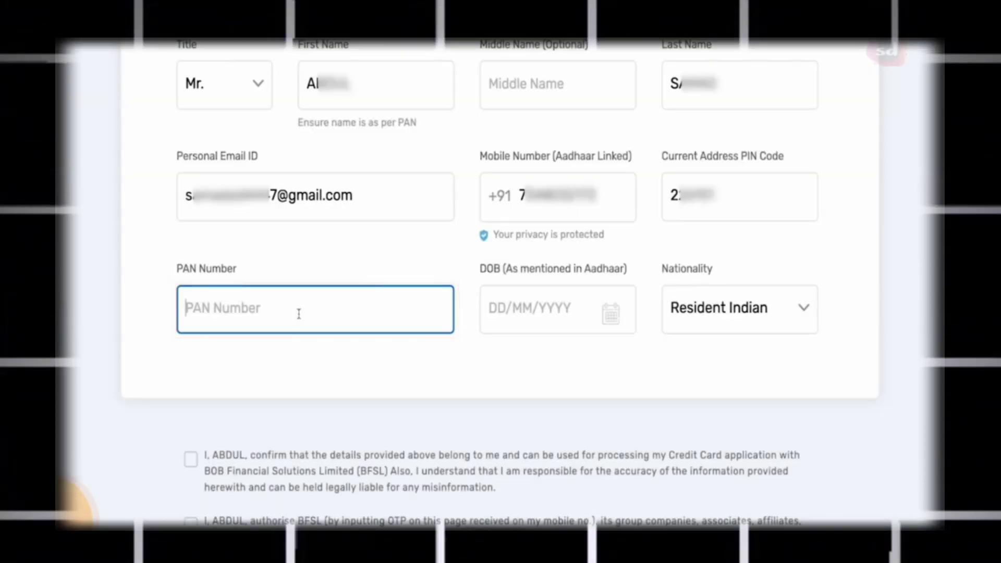
text(M)
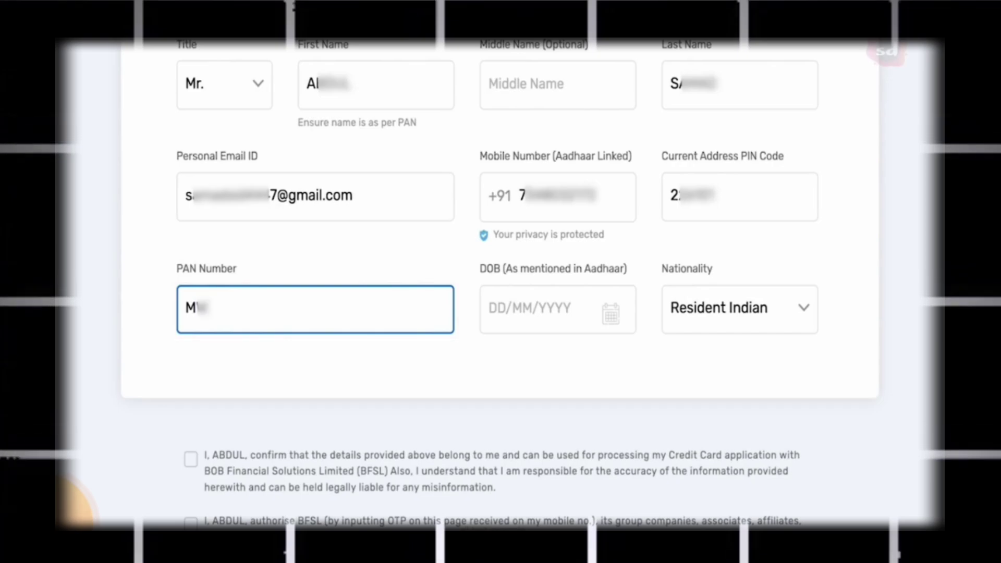
text(XXXXX0000X)
click(610, 313)
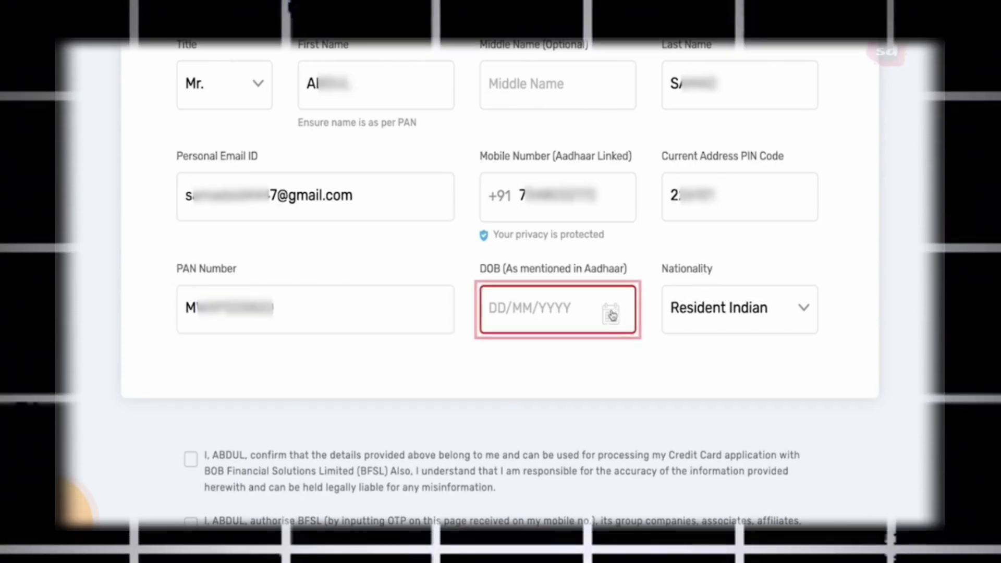
click(537, 51)
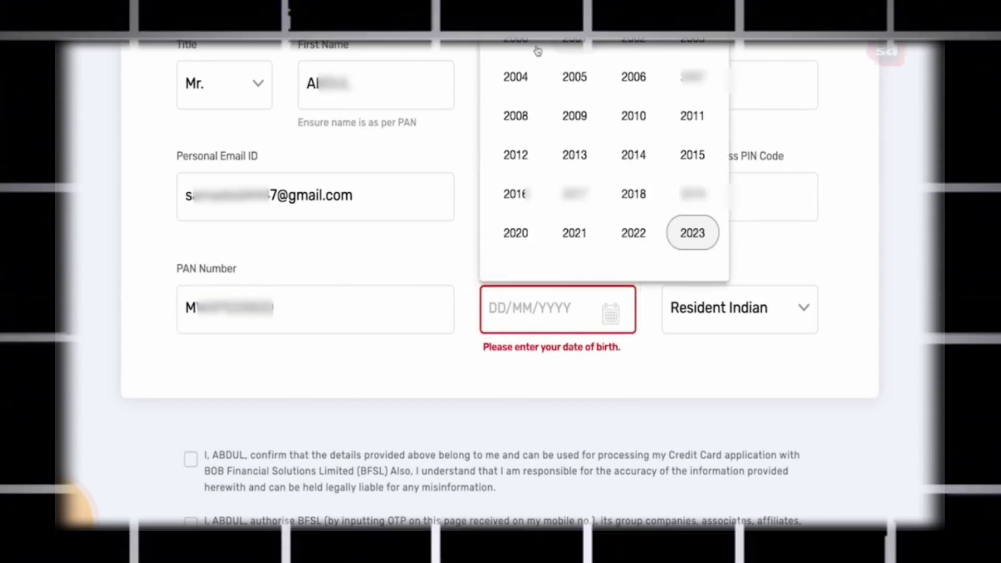
click(577, 79)
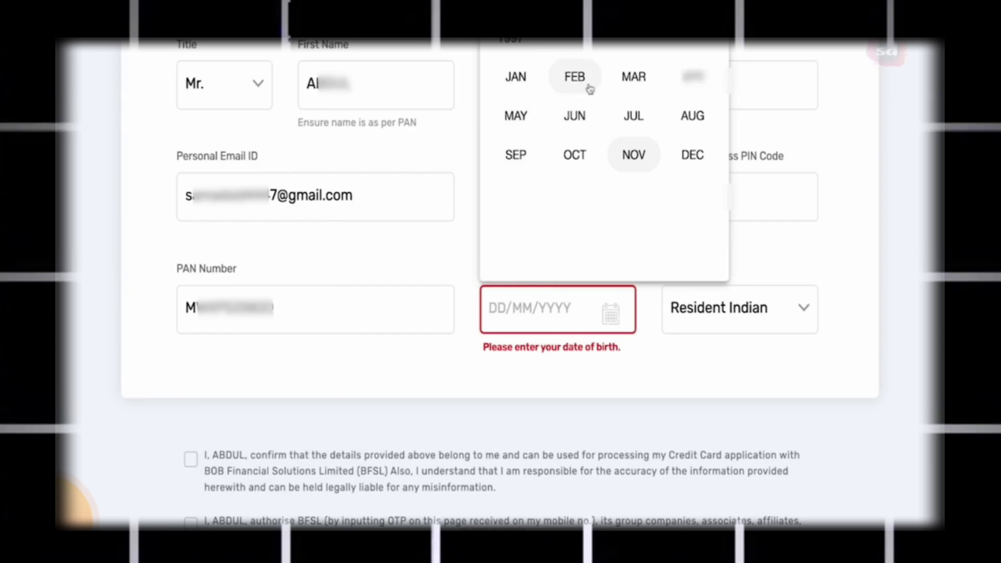
click(633, 79)
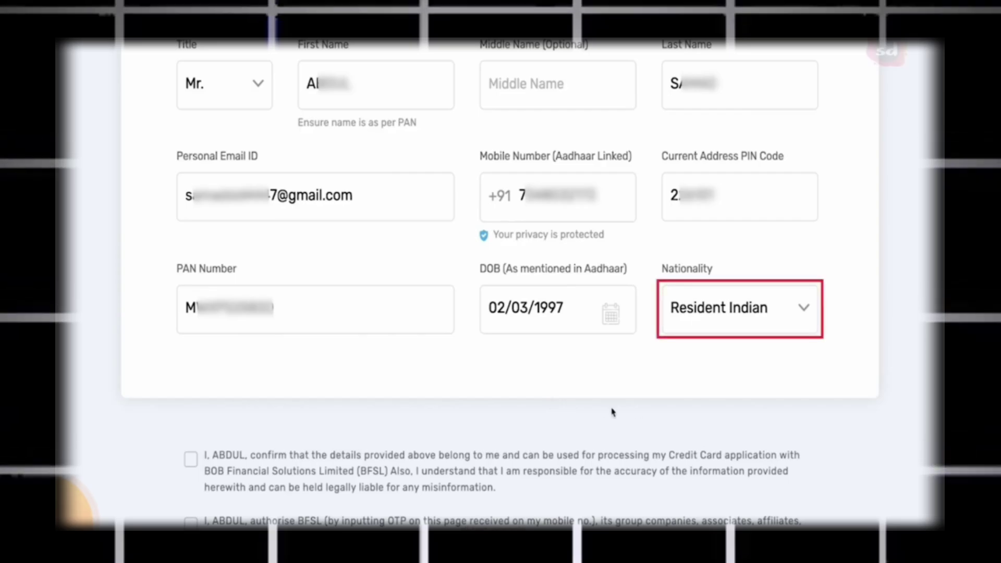
Step: Tick both consent checkboxes, then request and enter the 6-digit mobile OTP
scroll(612, 412, down, 3)
click(191, 278)
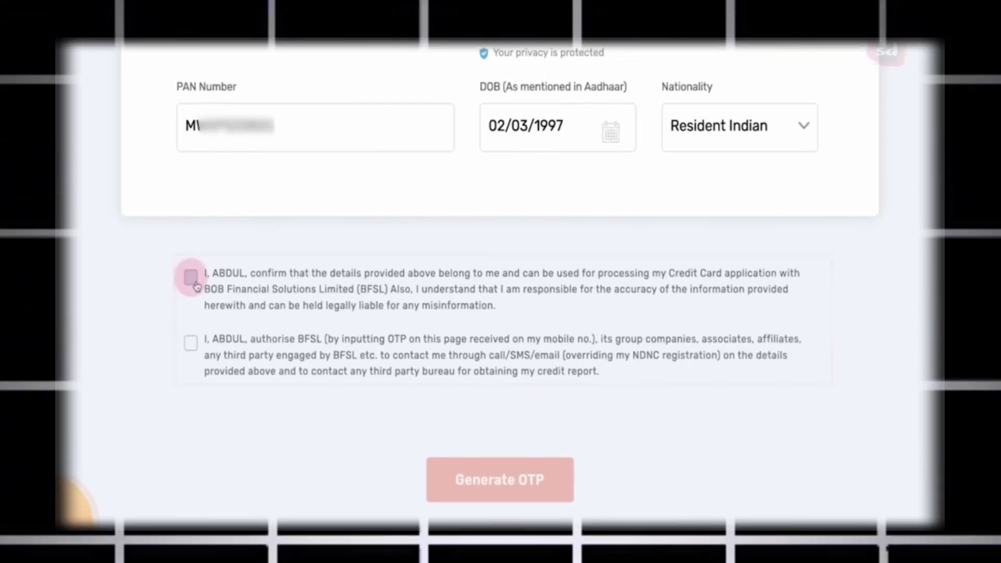
click(190, 343)
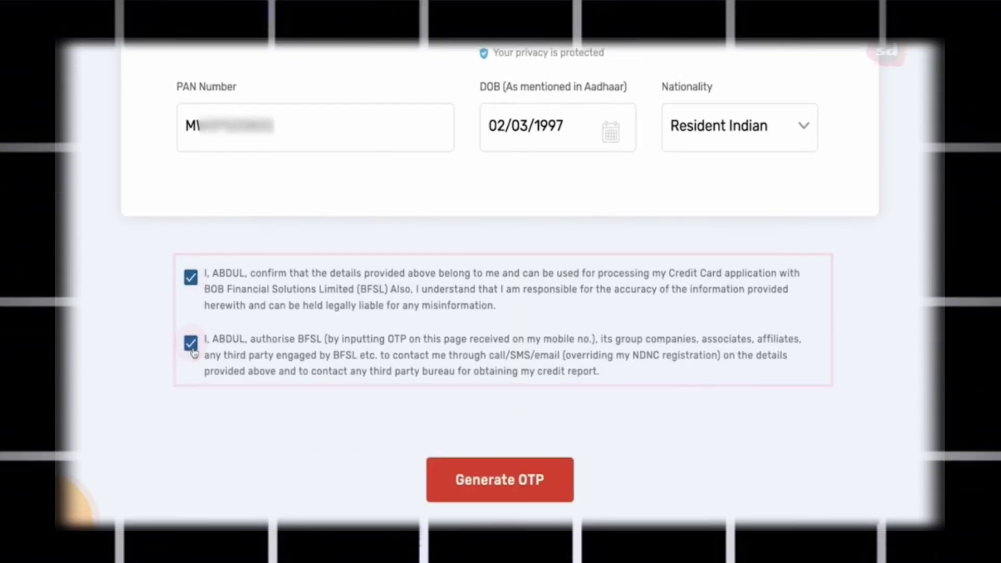
click(477, 487)
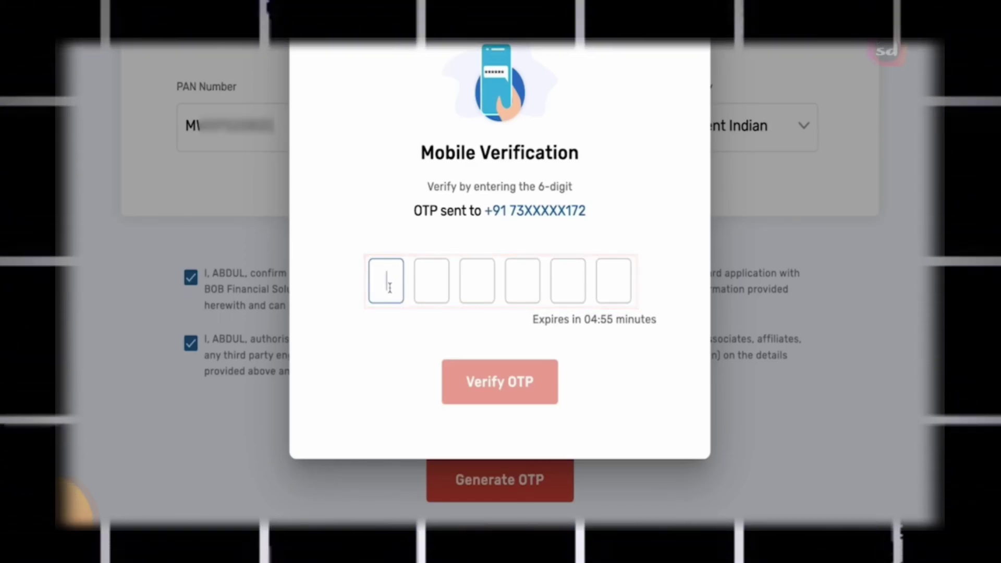
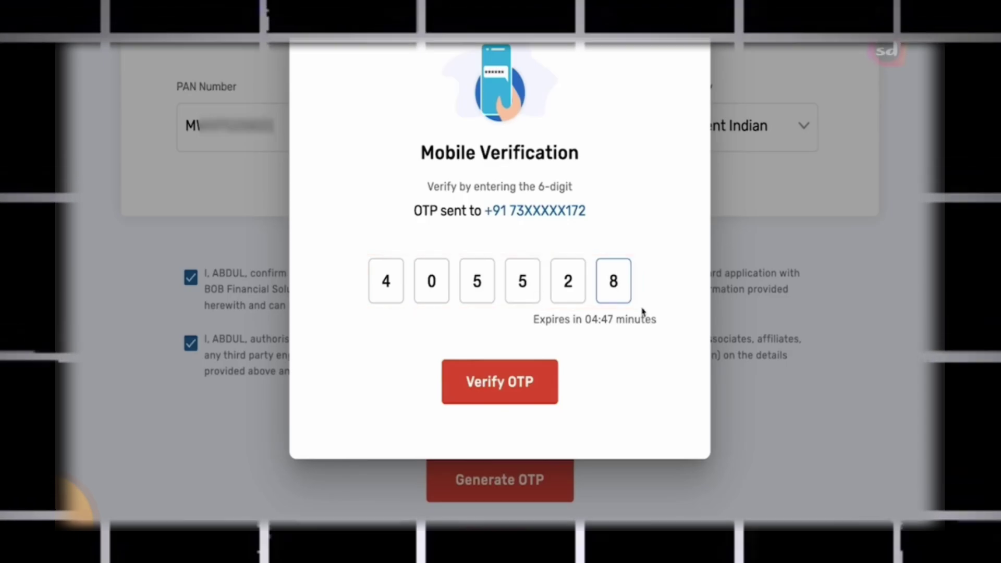
Step: Verify the OTP, choose Salaried occupation and set gross annual income to ₹3,03,000
click(504, 385)
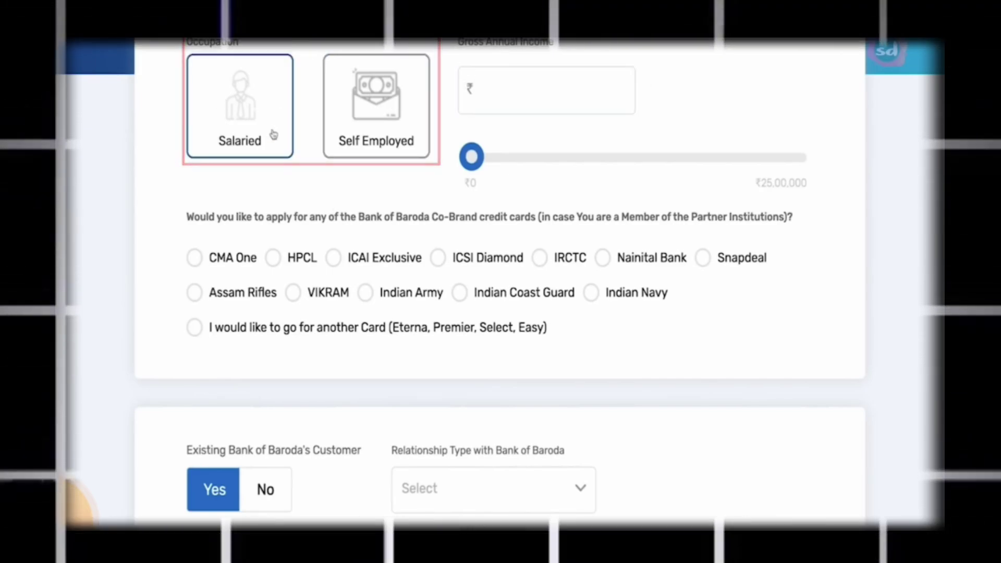
click(233, 131)
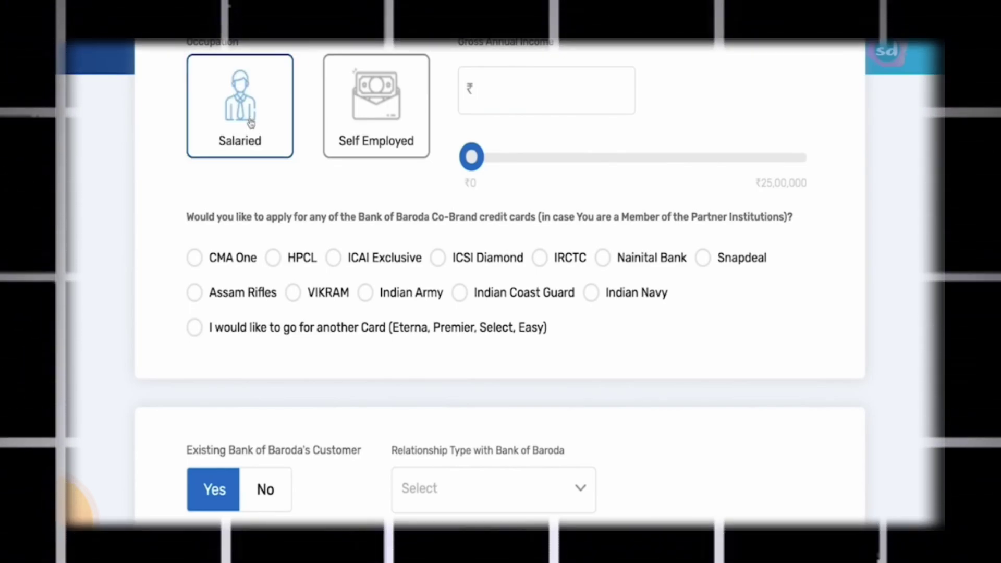
click(529, 99)
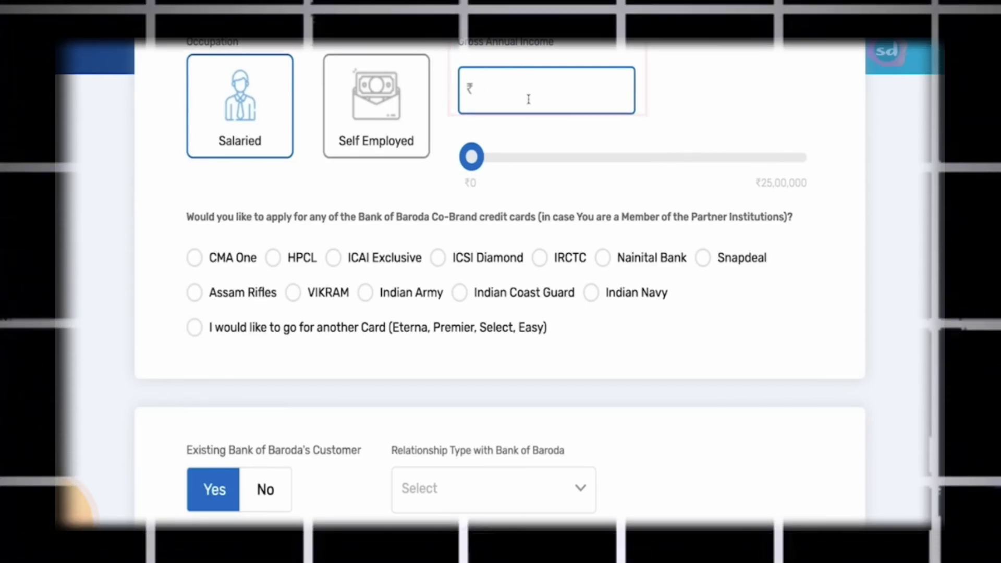
text(30000)
text(00,000)
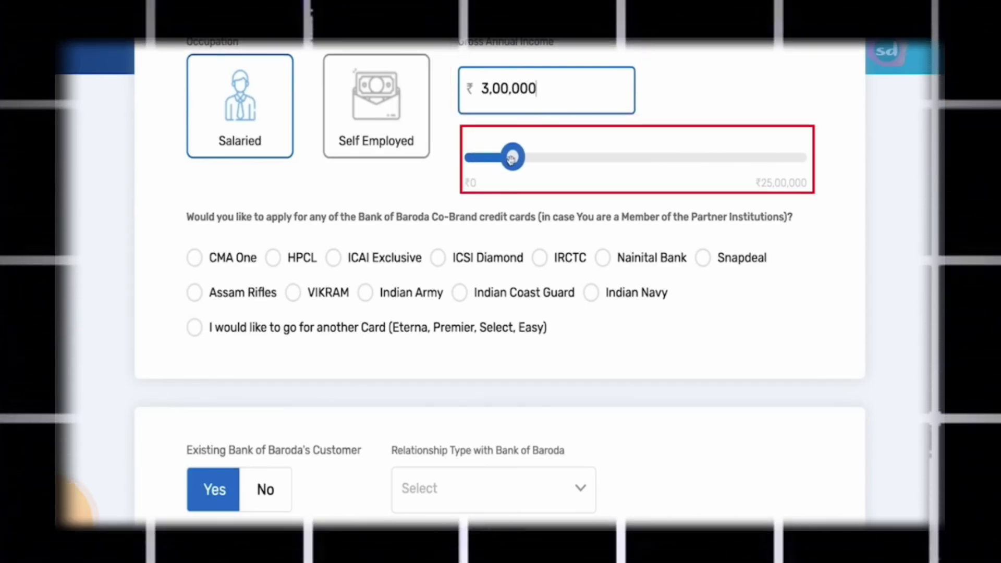
mouse_move(514, 157)
mouse_down()
mouse_move(574, 156)
mouse_move(513, 157)
mouse_up()
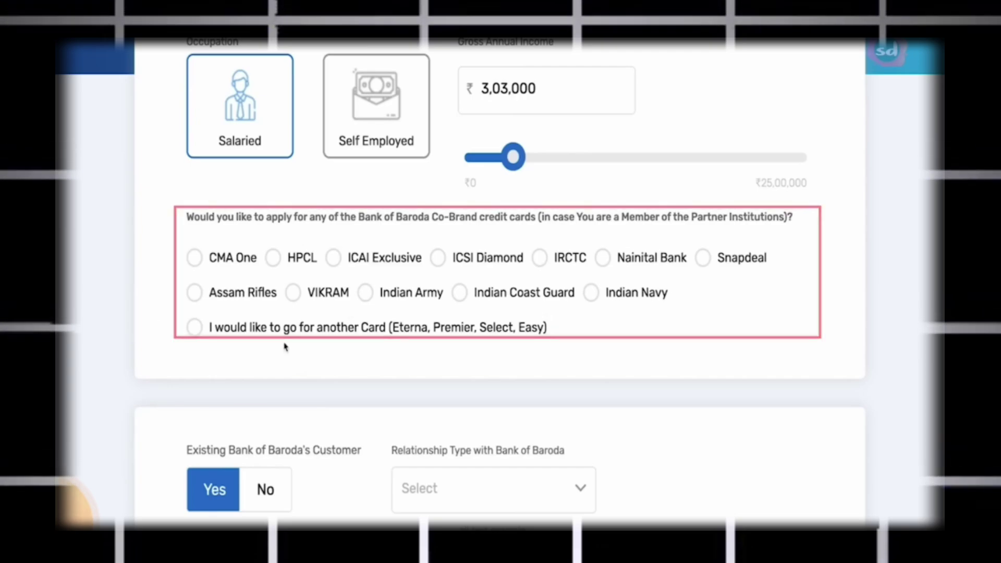
Step: Choose another card, answer No to existing Baroda customer and other-bank card, and continue
click(197, 330)
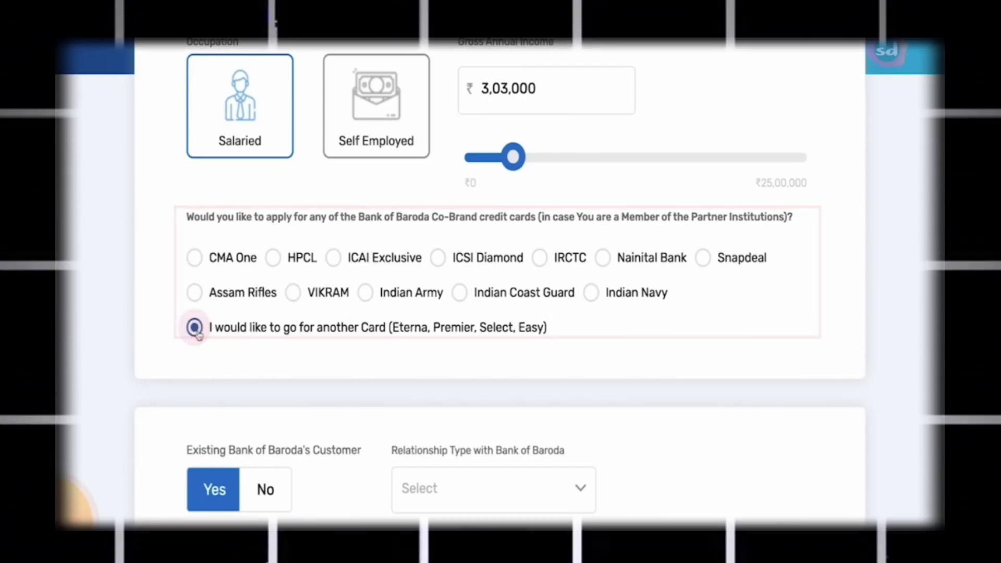
scroll(339, 421, down, 3)
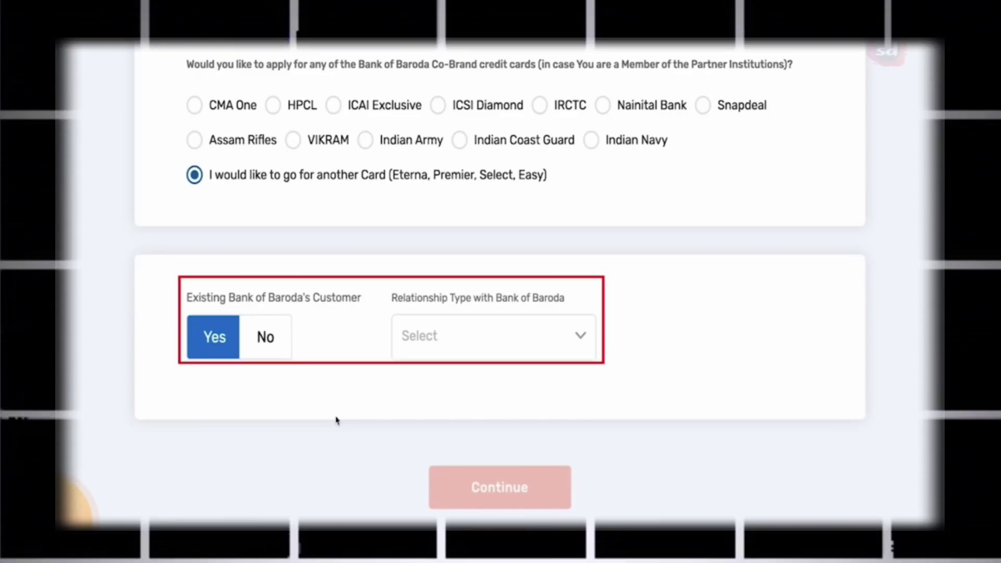
scroll(329, 413, down, 1)
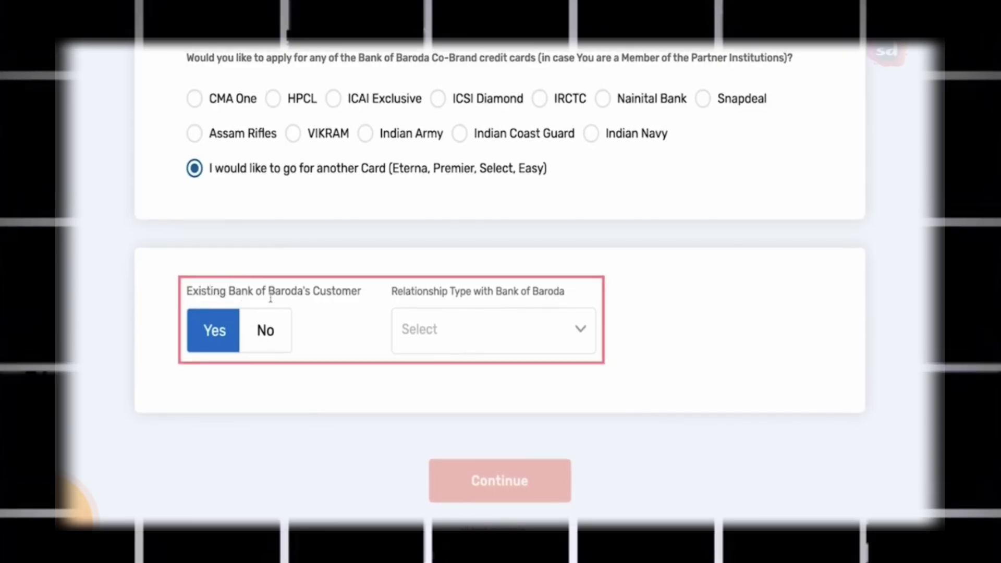
click(266, 332)
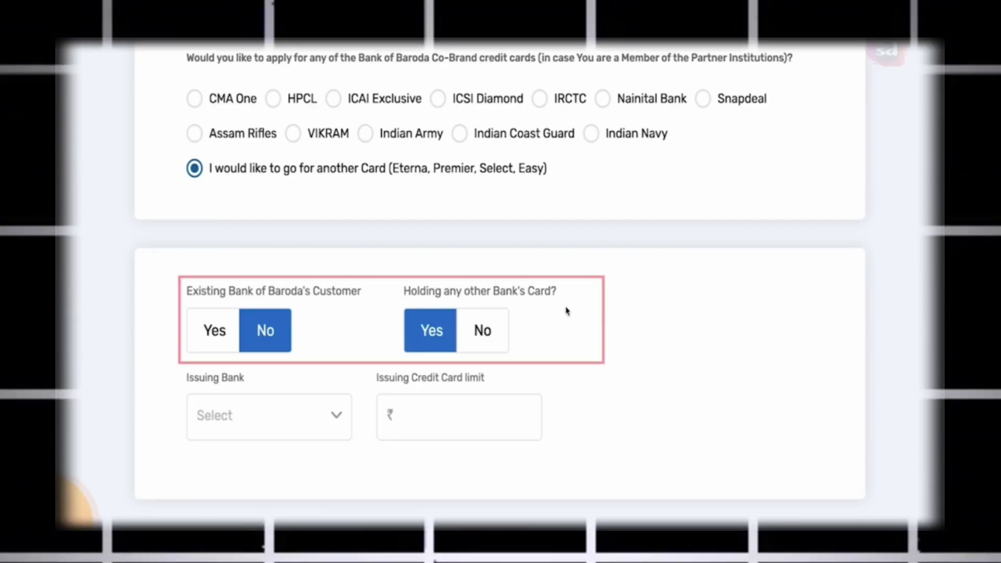
click(478, 336)
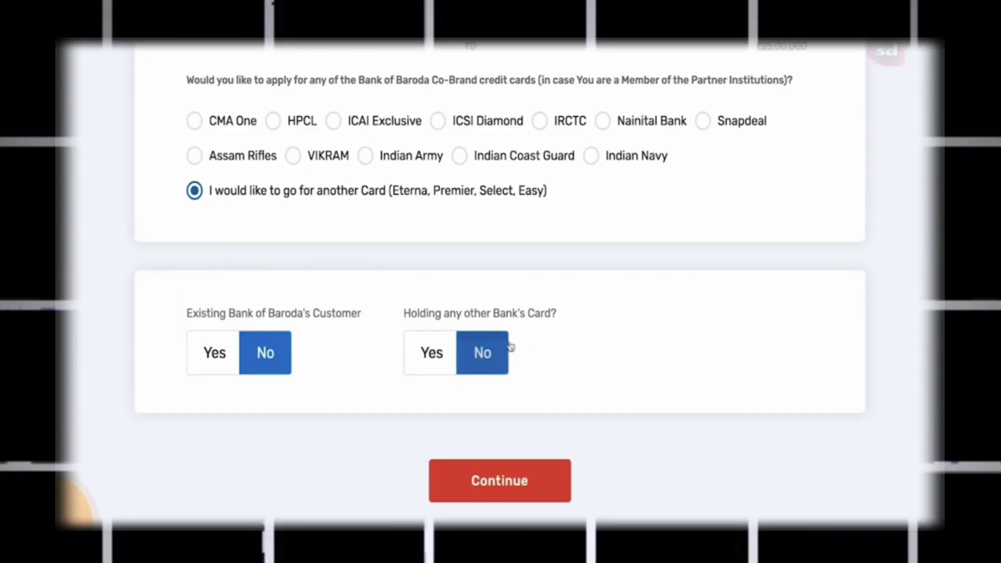
click(506, 492)
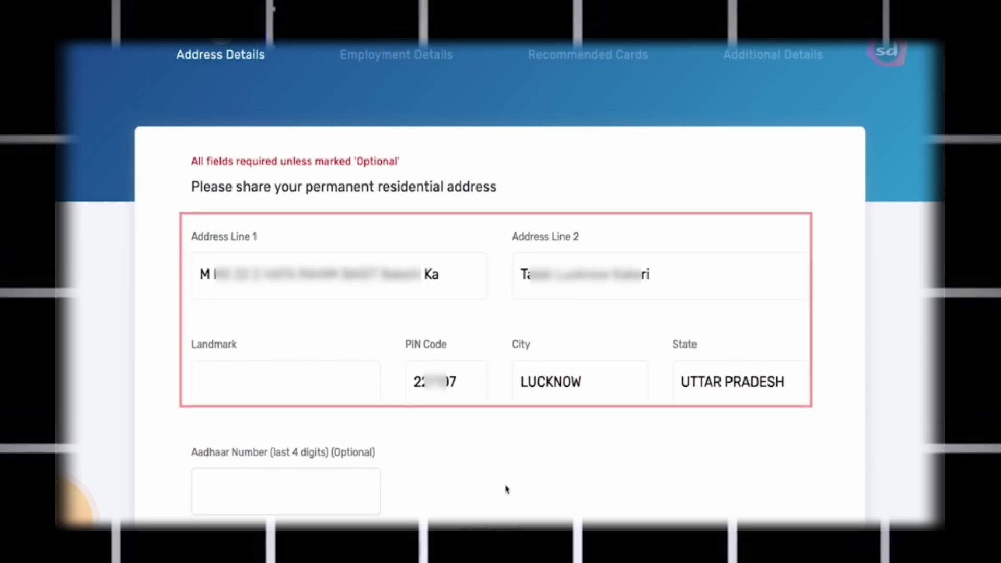
Step: Review the permanent address and enter the last four Aadhaar digits before continuing
scroll(264, 107, down, 3)
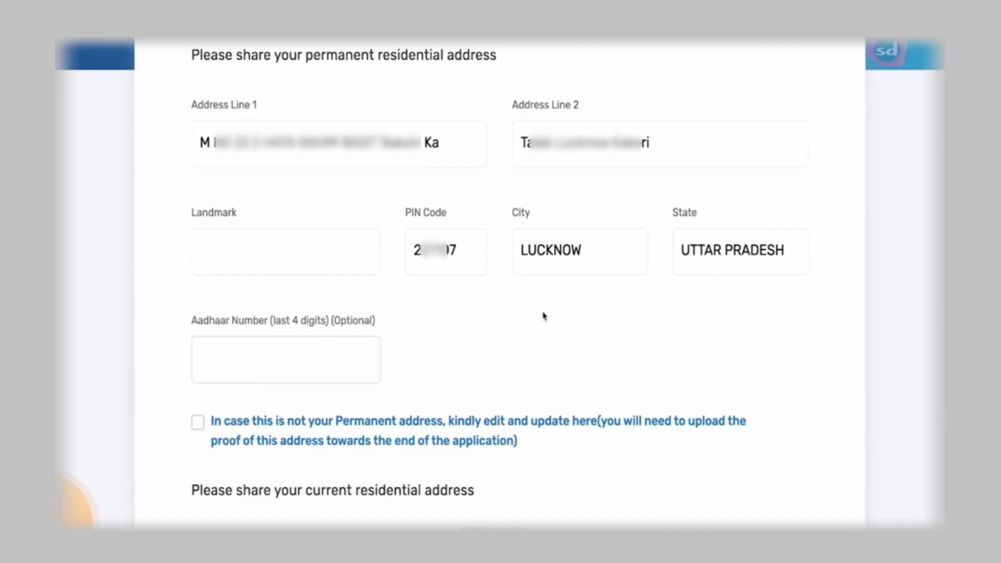
scroll(544, 317, down, 3)
click(253, 169)
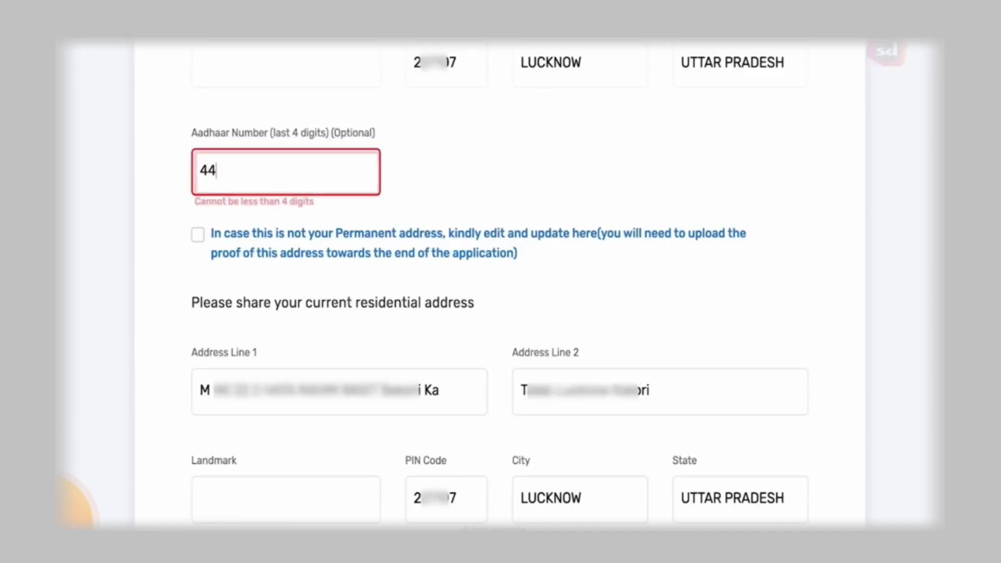
scroll(291, 51, down, 4)
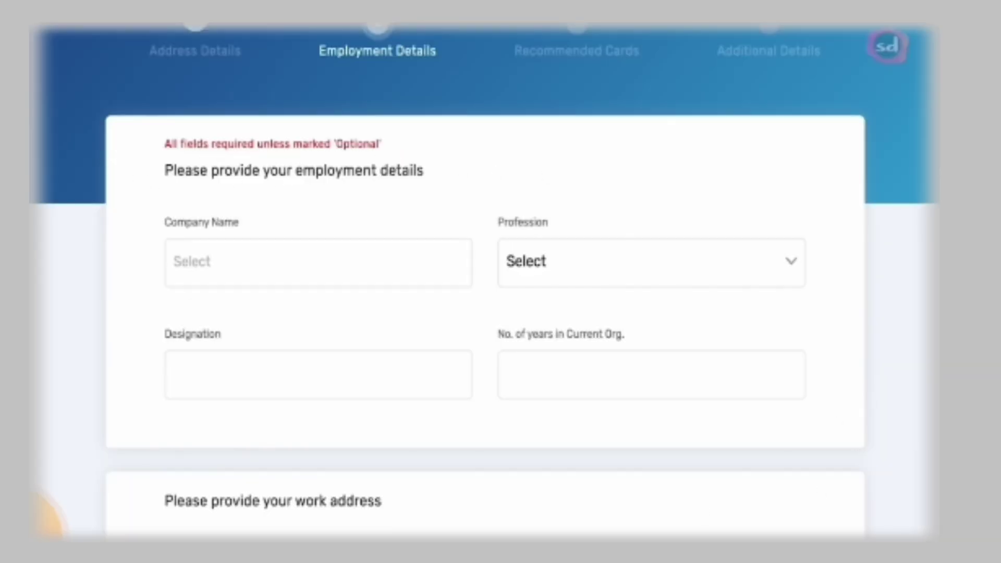
Step: Enter company VERTEX INDIAVT LTD, profession Others and a Lucknow, Uttar Pradesh work address, then submit
scroll(432, 281, down, 2)
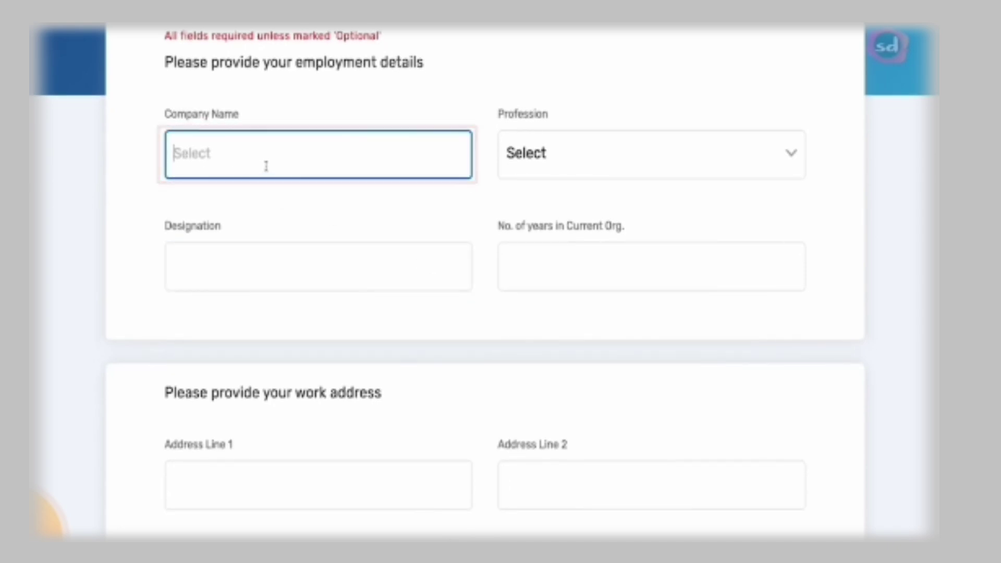
text(VE)
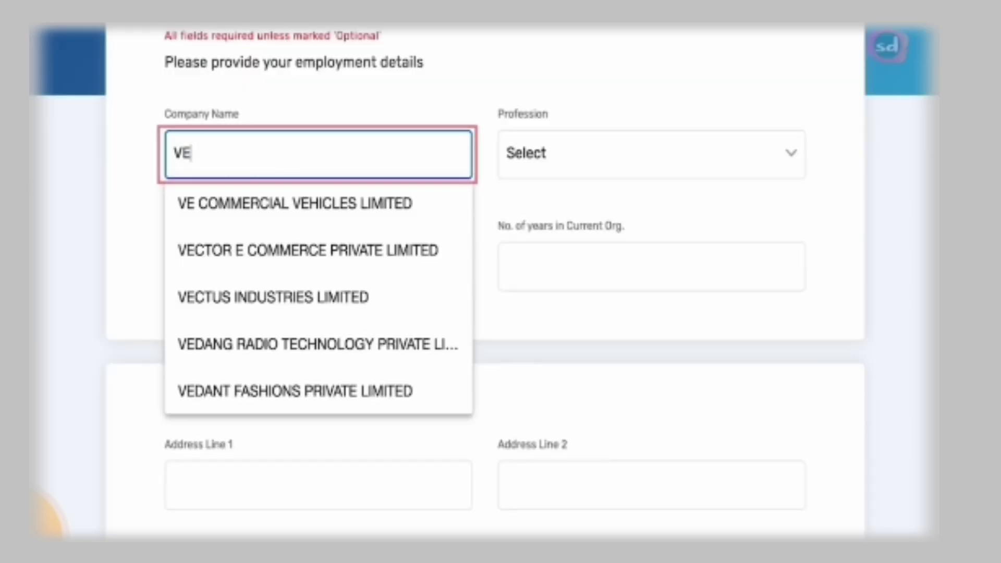
text(RTEX)
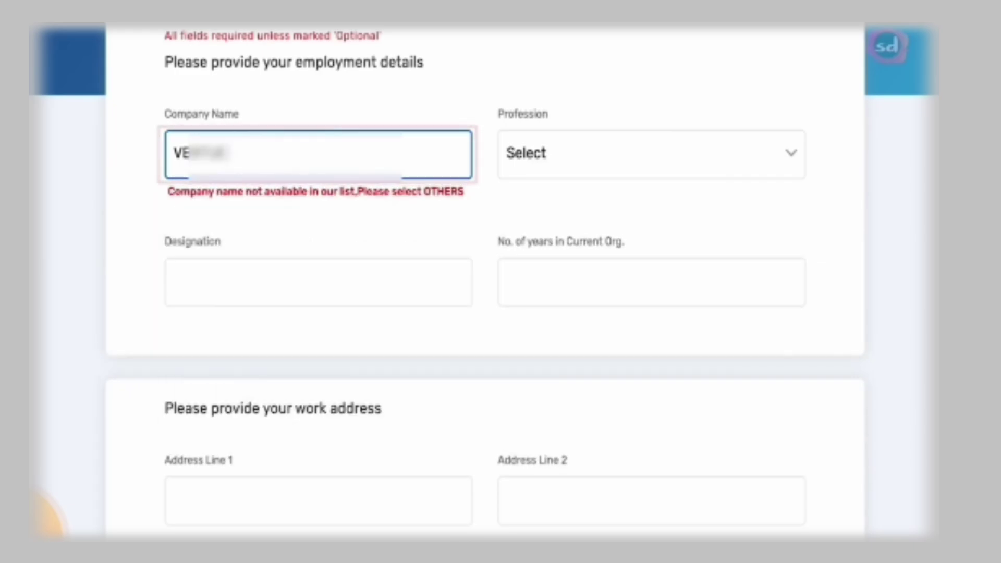
text( IND)
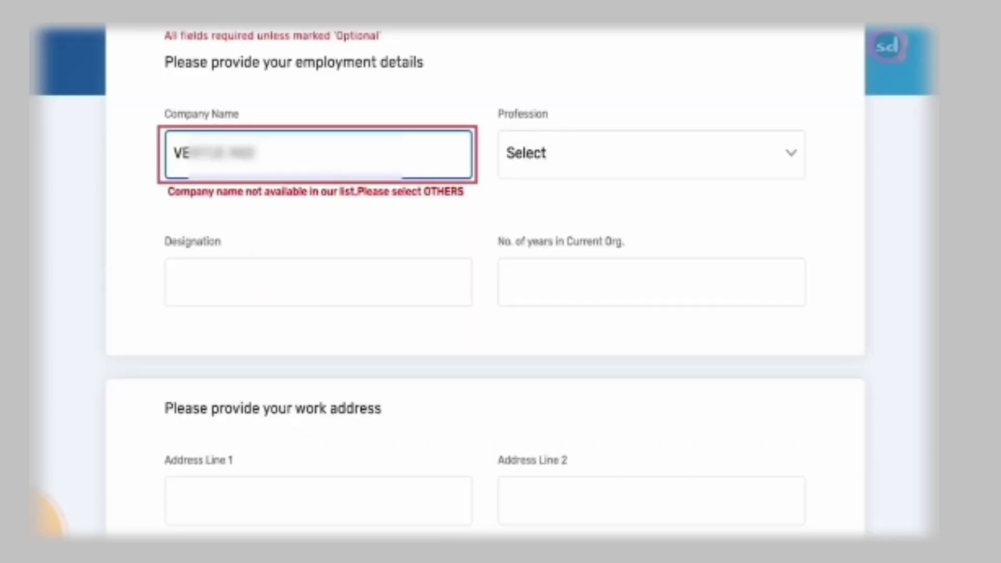
text(IA)
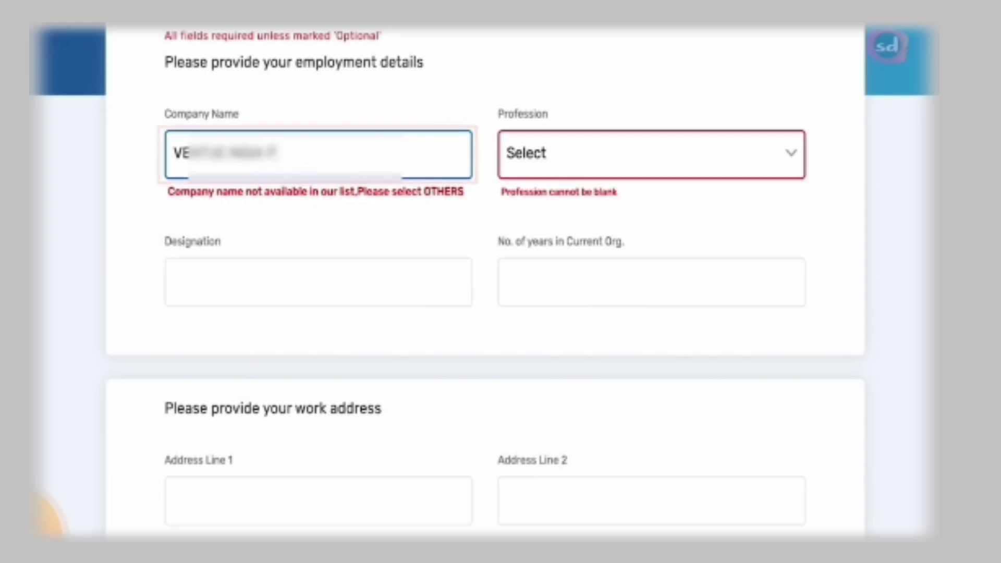
text(VT LTD)
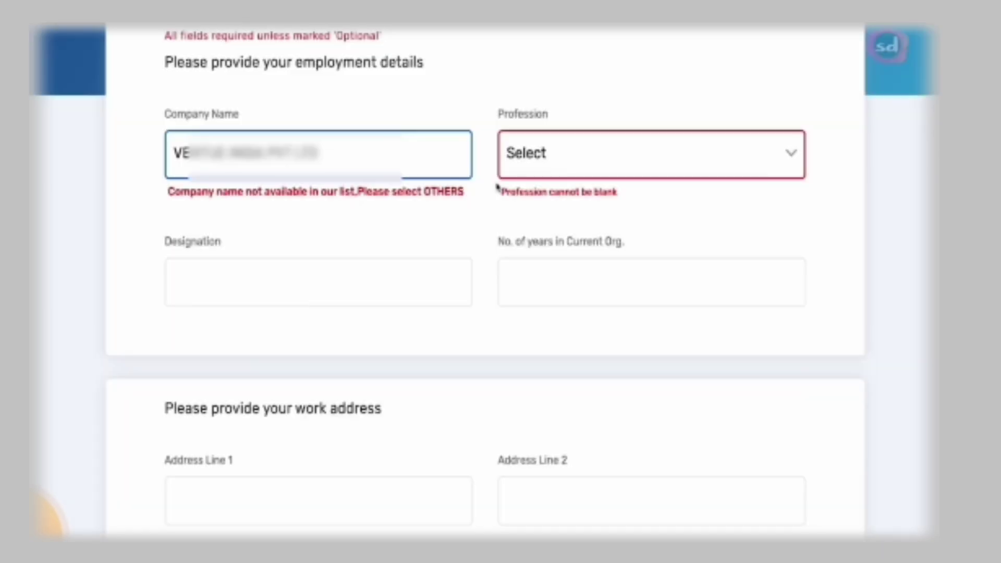
click(589, 167)
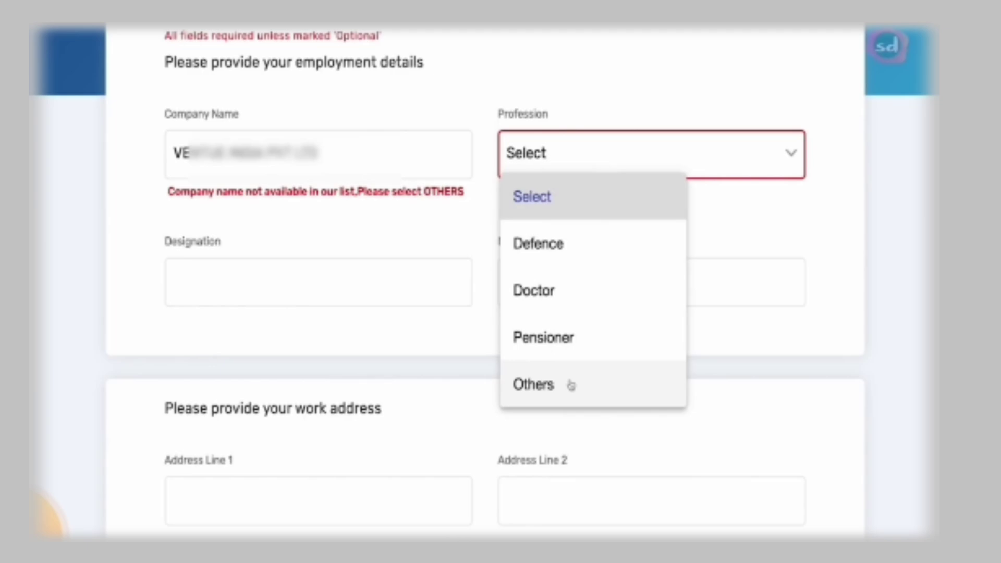
click(546, 398)
scroll(309, 297, down, 2)
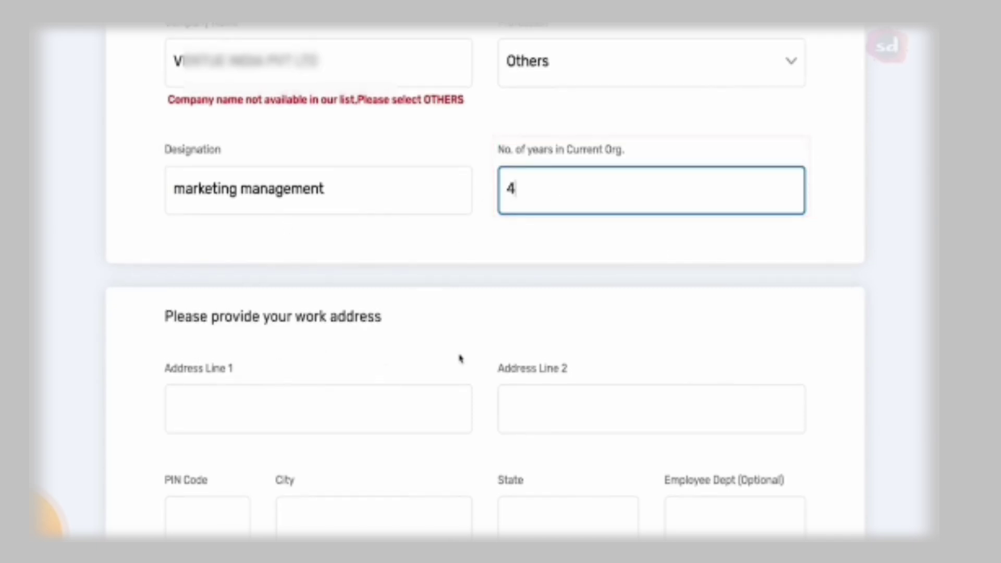
scroll(480, 344, down, 3)
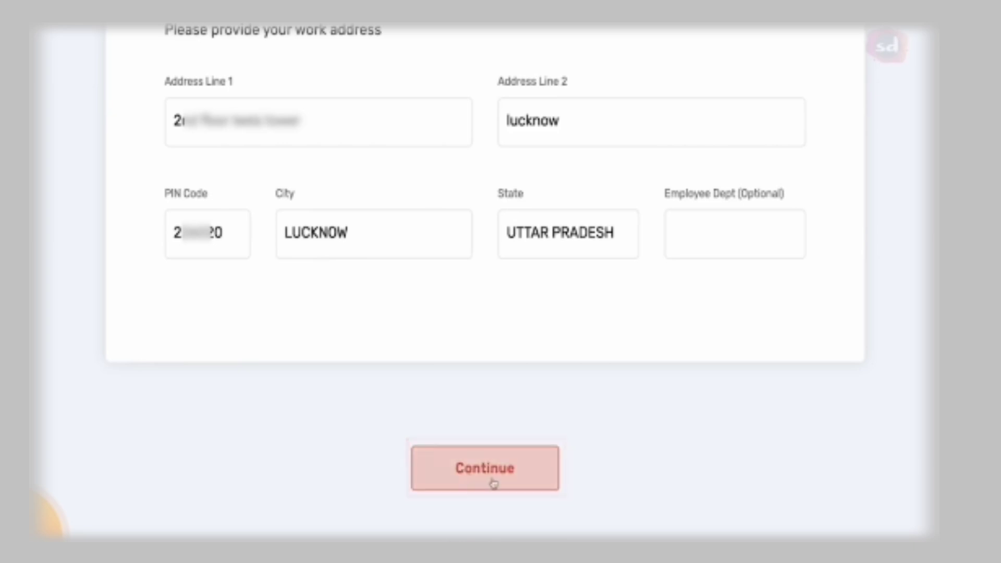
click(490, 469)
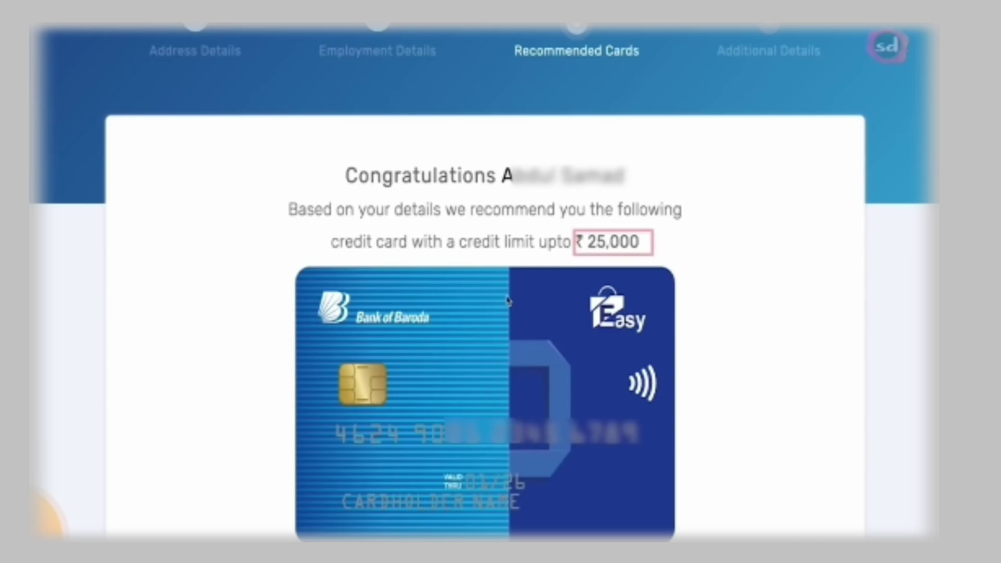
scroll(510, 311, down, 1)
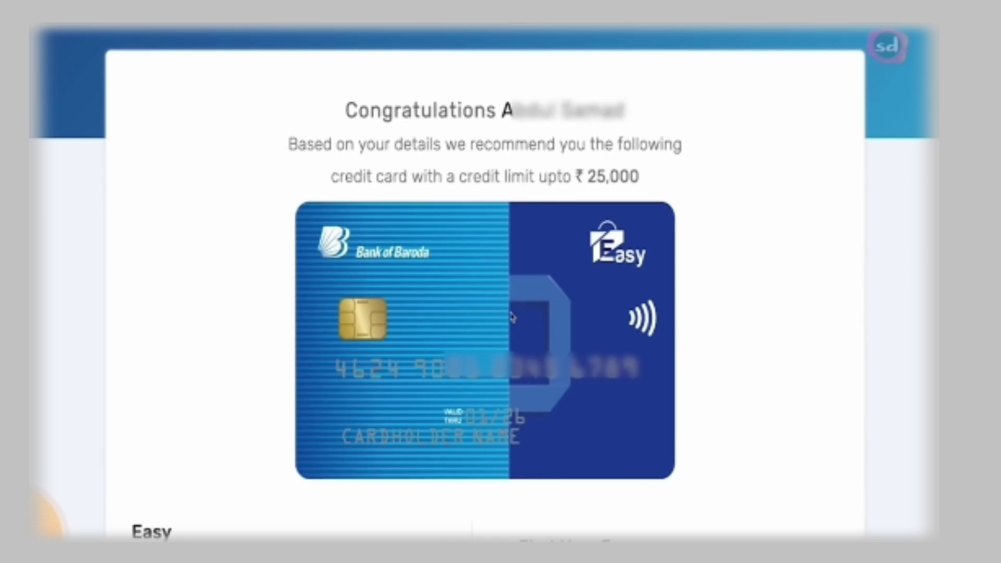
scroll(511, 317, down, 3)
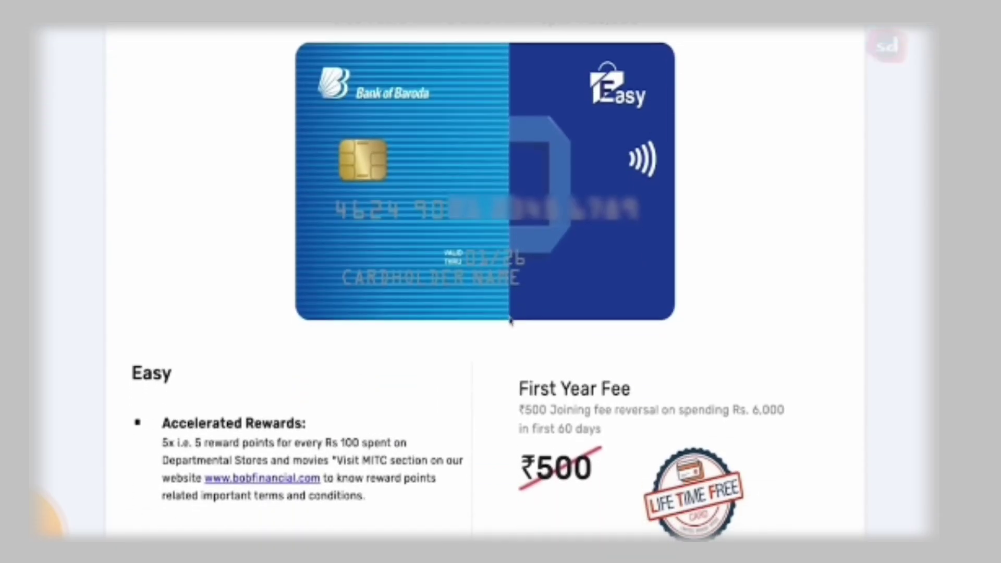
scroll(527, 285, up, 4)
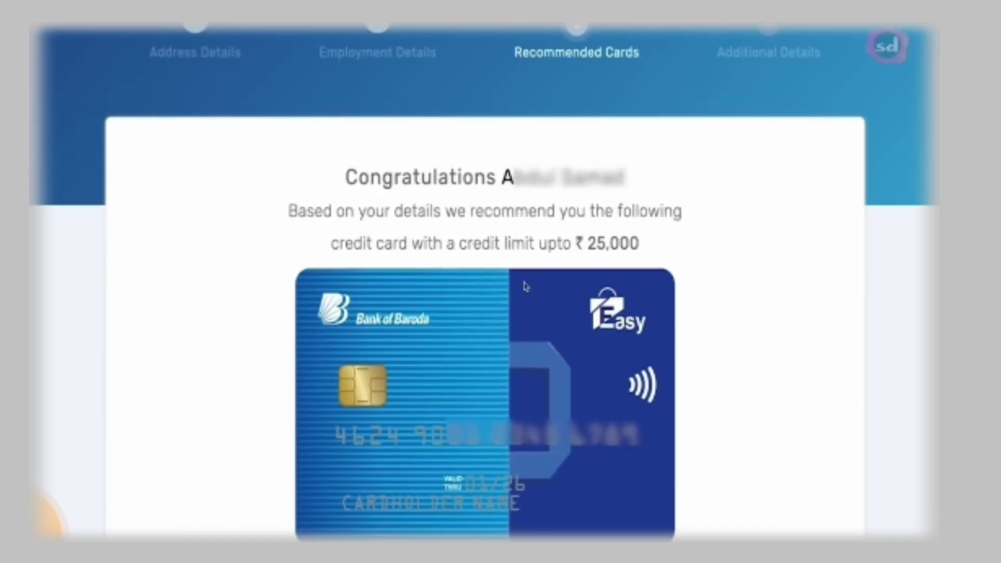
drag(345, 180, 642, 188)
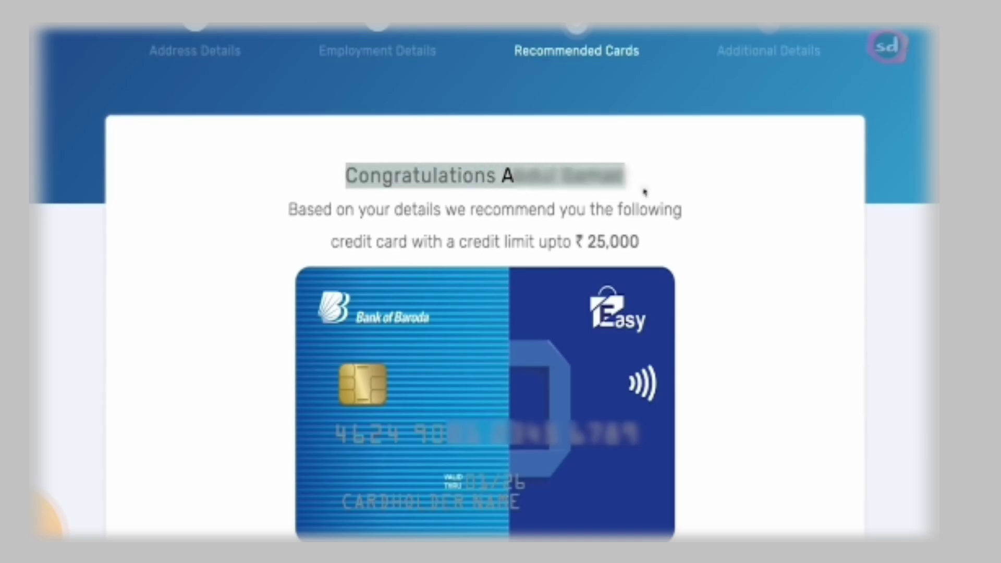
click(654, 192)
drag(357, 214, 711, 241)
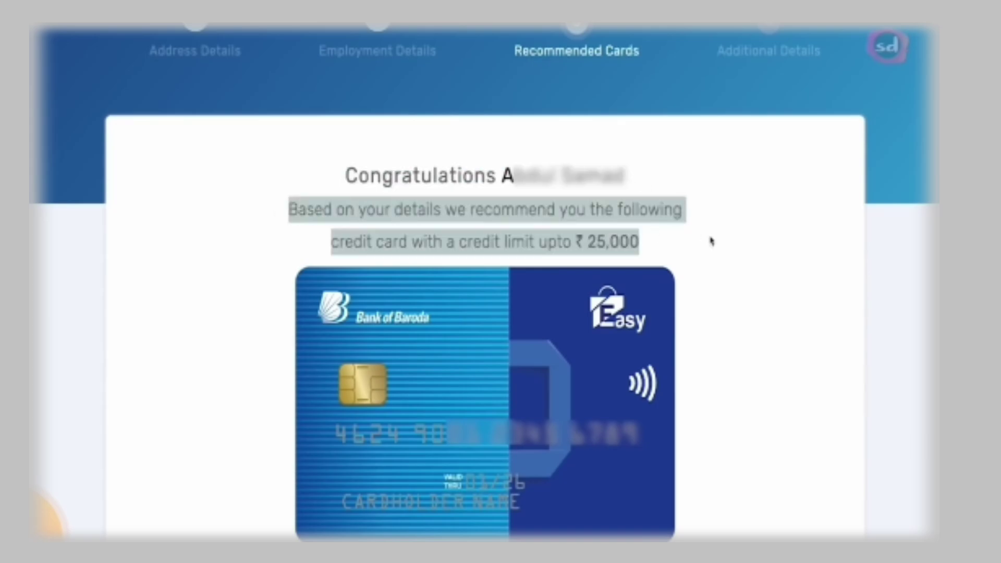
click(737, 254)
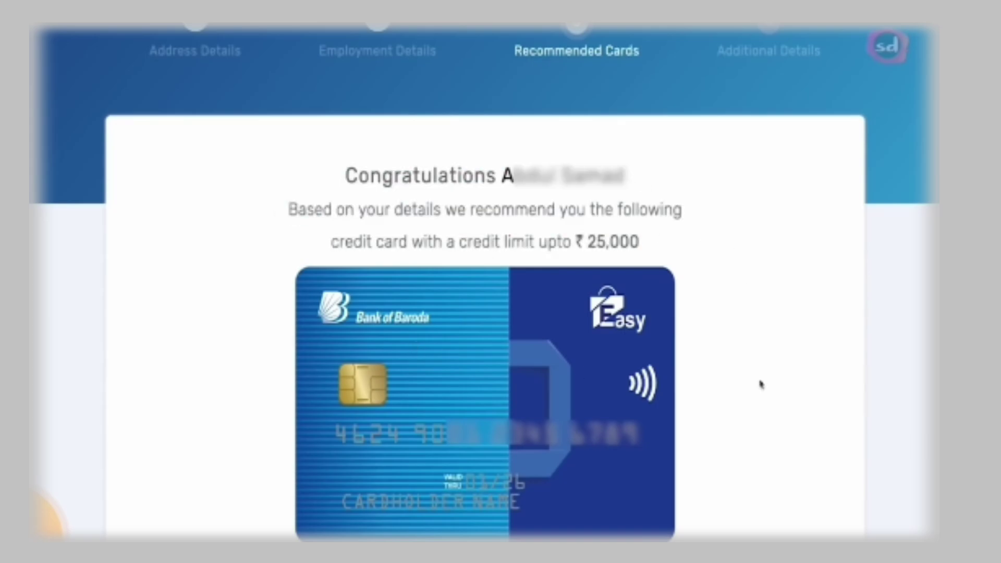
drag(277, 213, 704, 247)
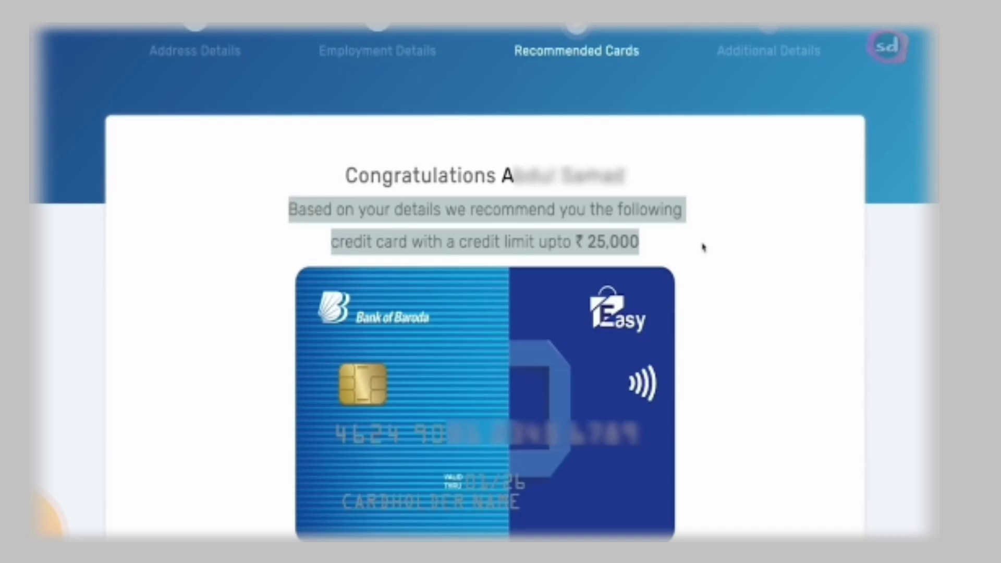
click(737, 254)
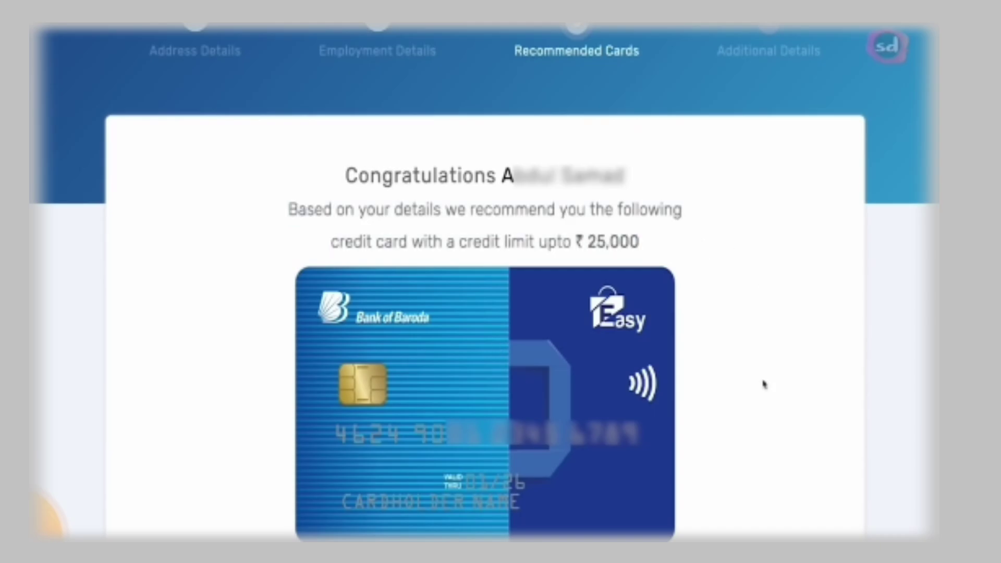
scroll(764, 385, down, 5)
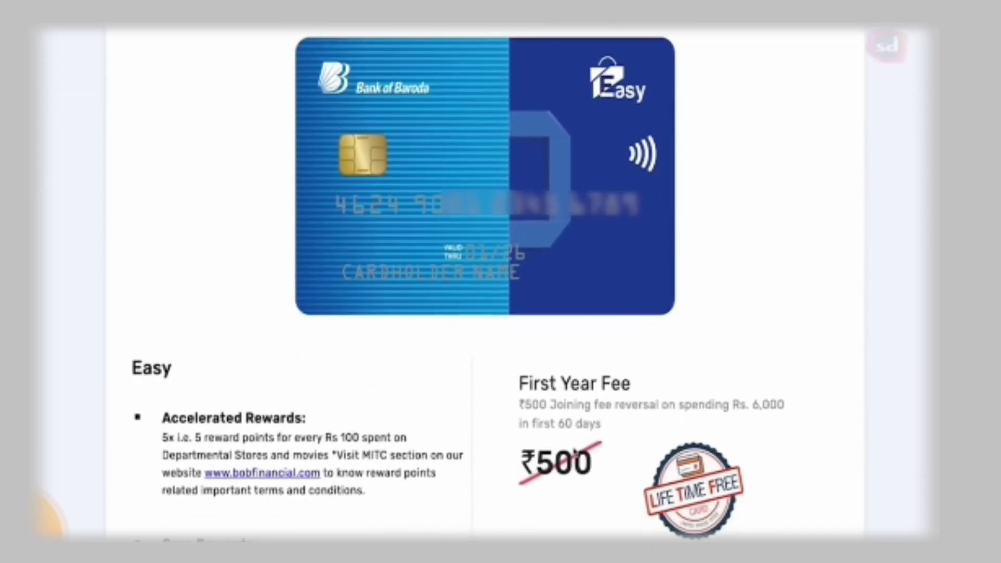
scroll(613, 462, down, 5)
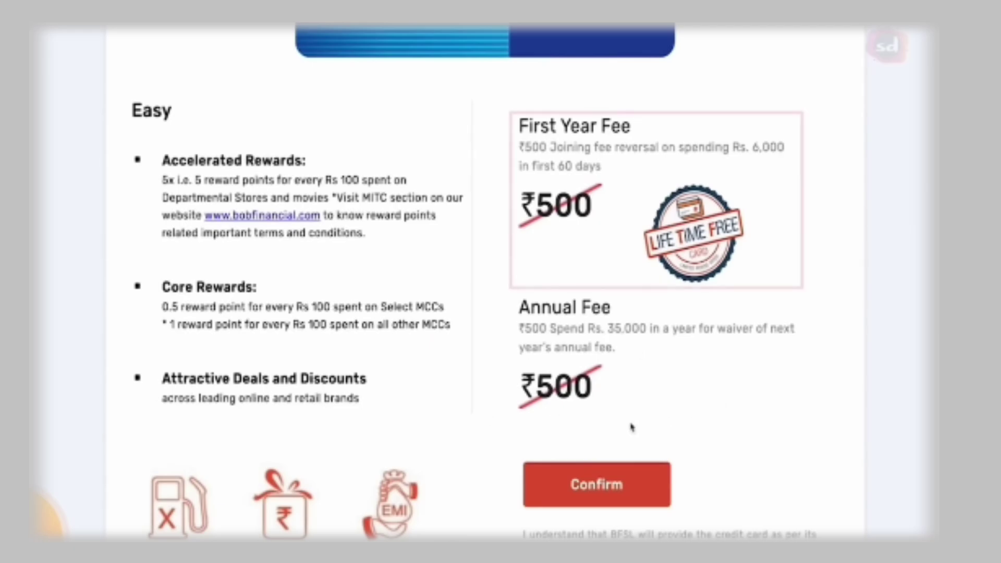
scroll(632, 424, down, 3)
scroll(359, 403, up, 3)
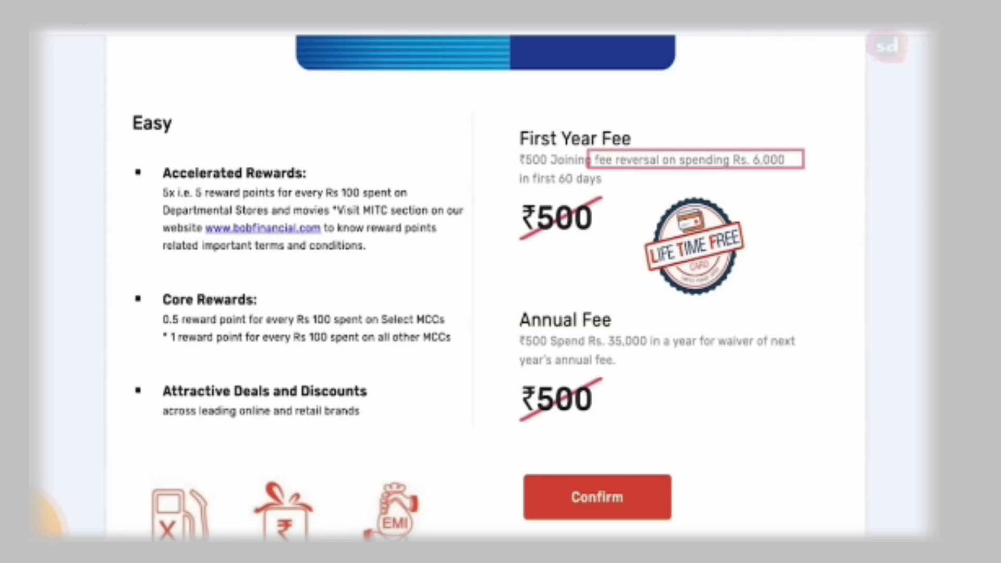
scroll(626, 313, down, 3)
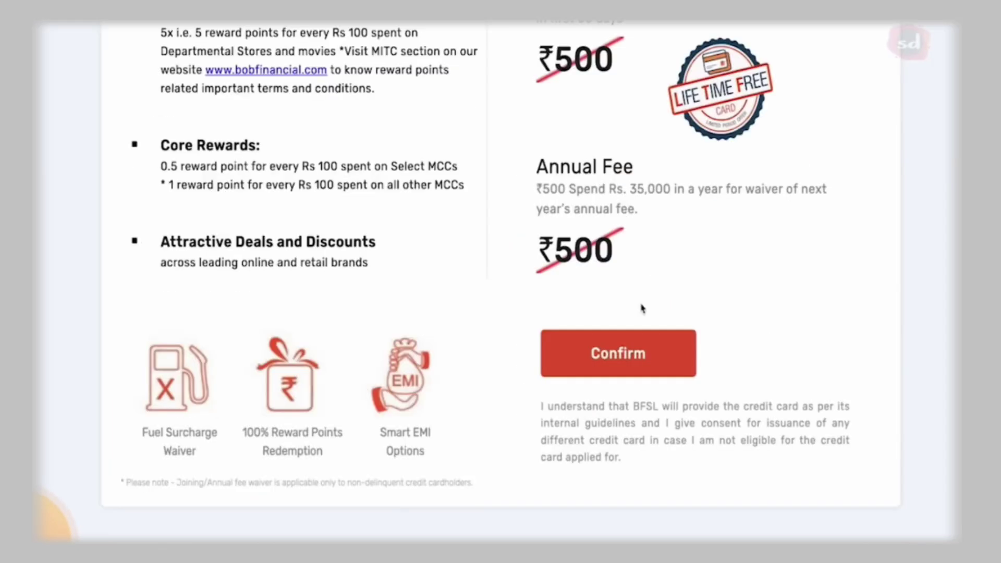
Step: Accept the Easy card and set marital status Single and education Graduate
click(626, 360)
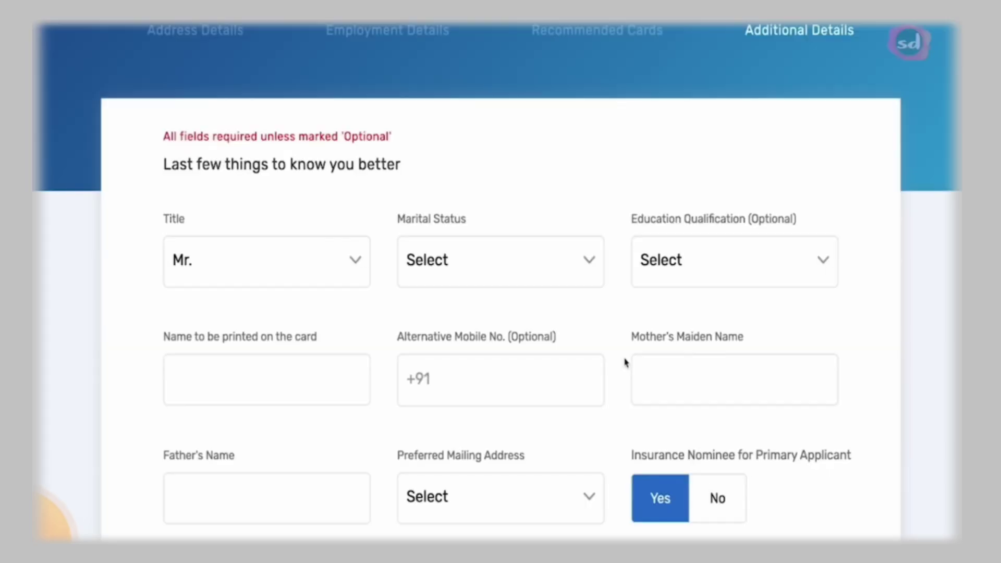
scroll(623, 326, down, 2)
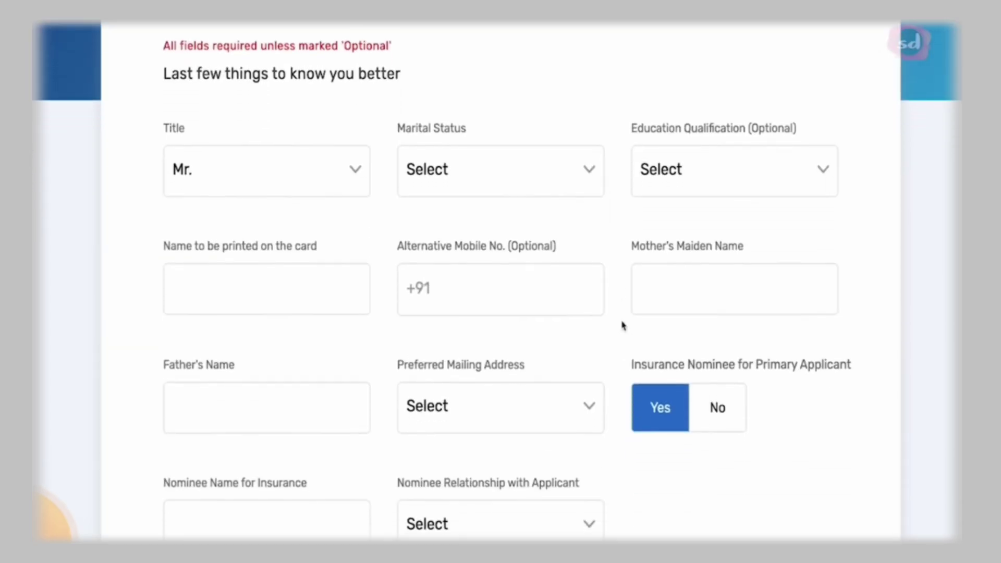
scroll(624, 326, down, 2)
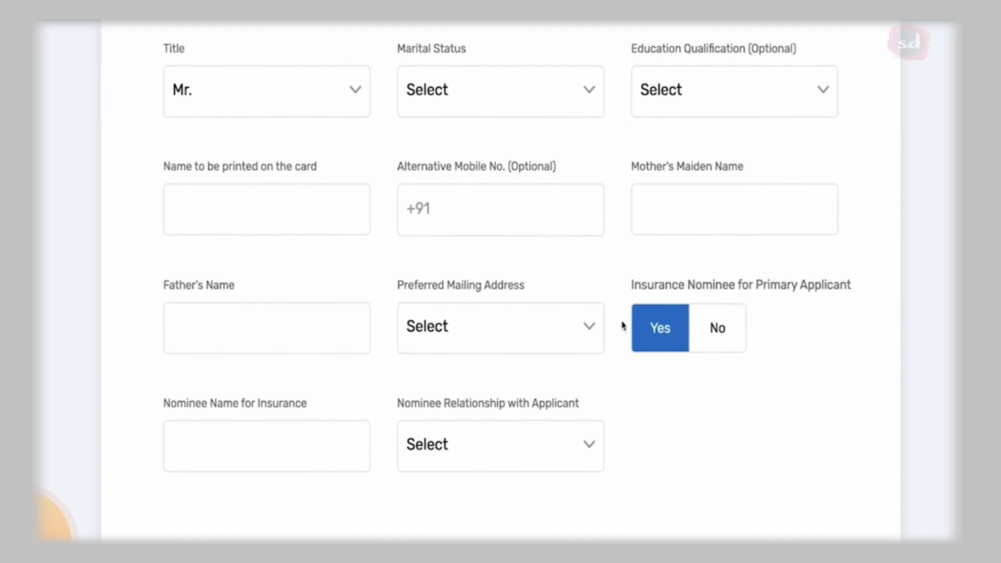
click(523, 105)
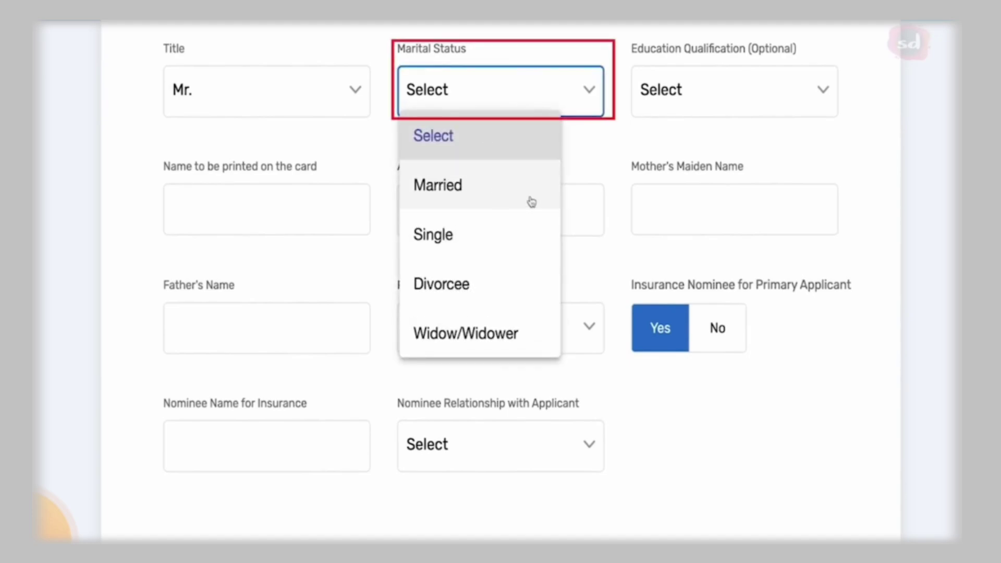
click(436, 232)
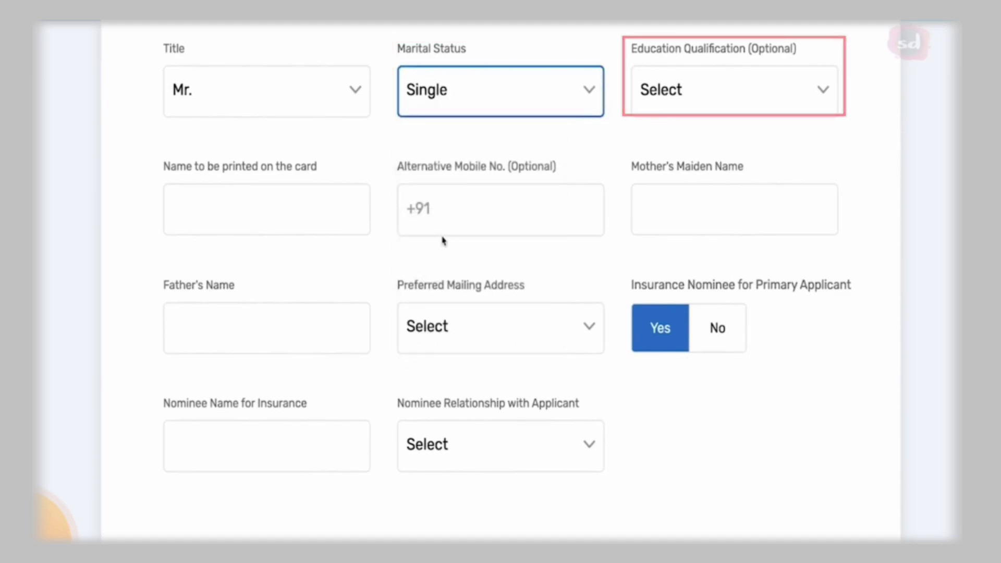
click(709, 113)
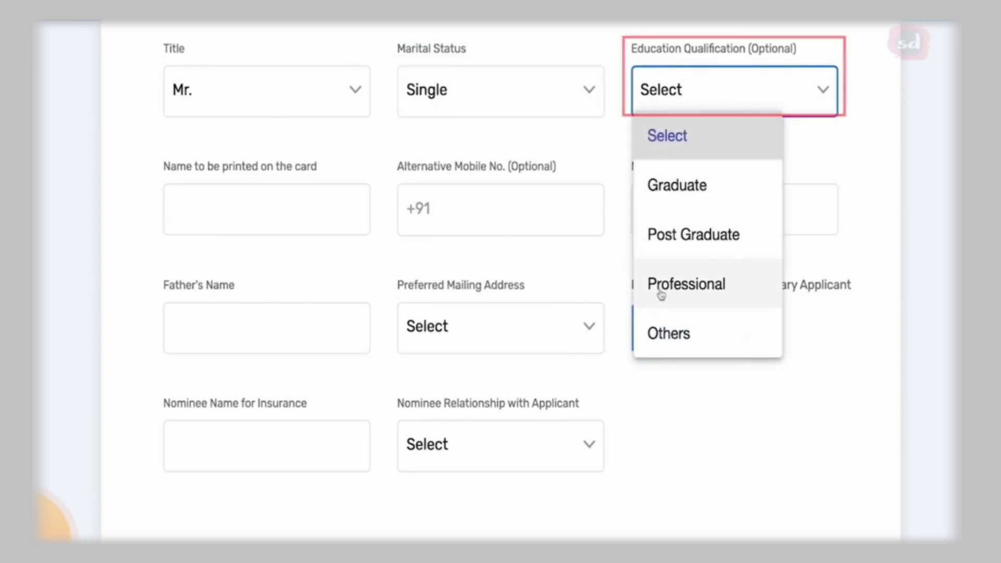
click(701, 193)
Step: Fill the card name, alternative mobile and parents' names, choose Office mailing address, no nominee
scroll(412, 174, down, 1)
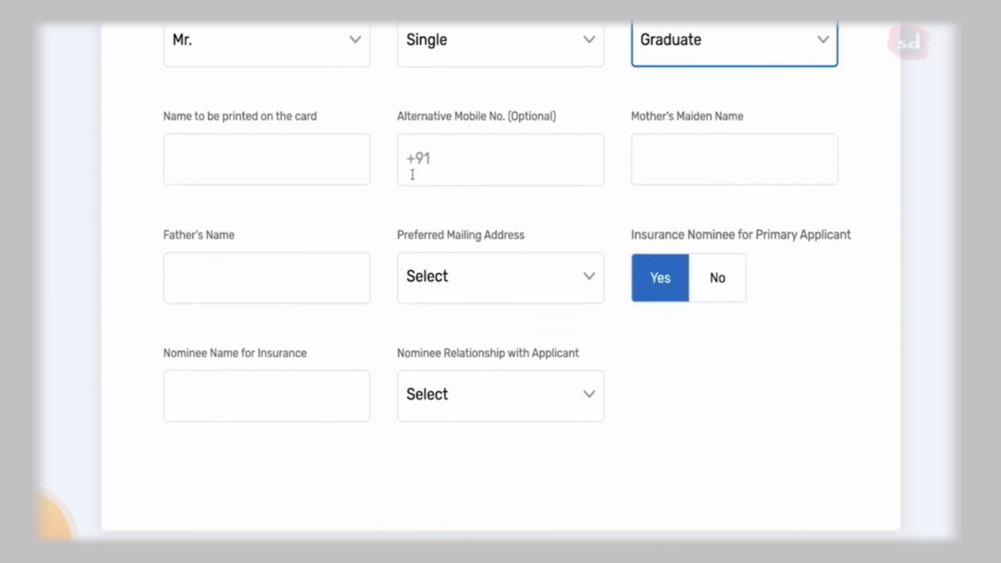
click(264, 164)
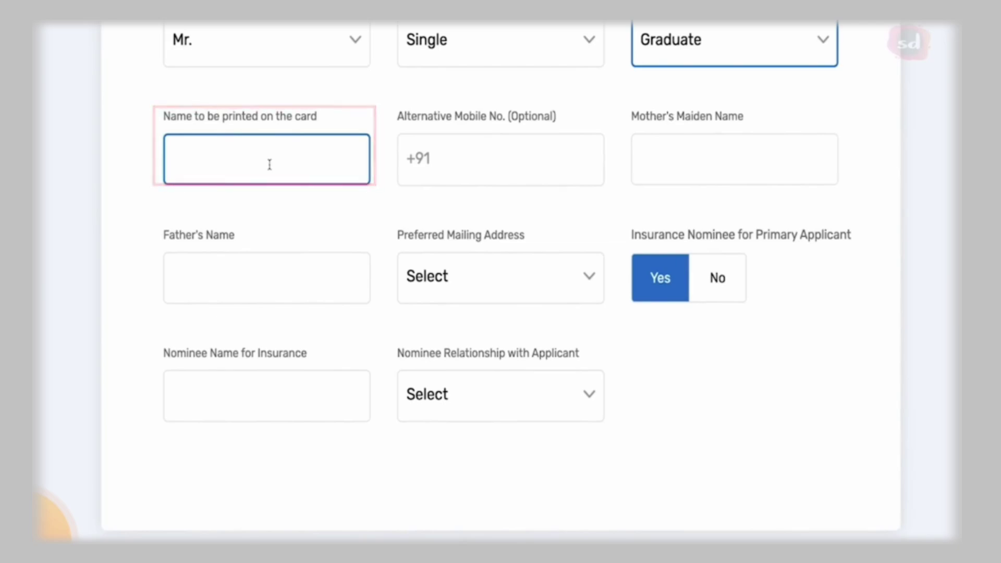
click(476, 167)
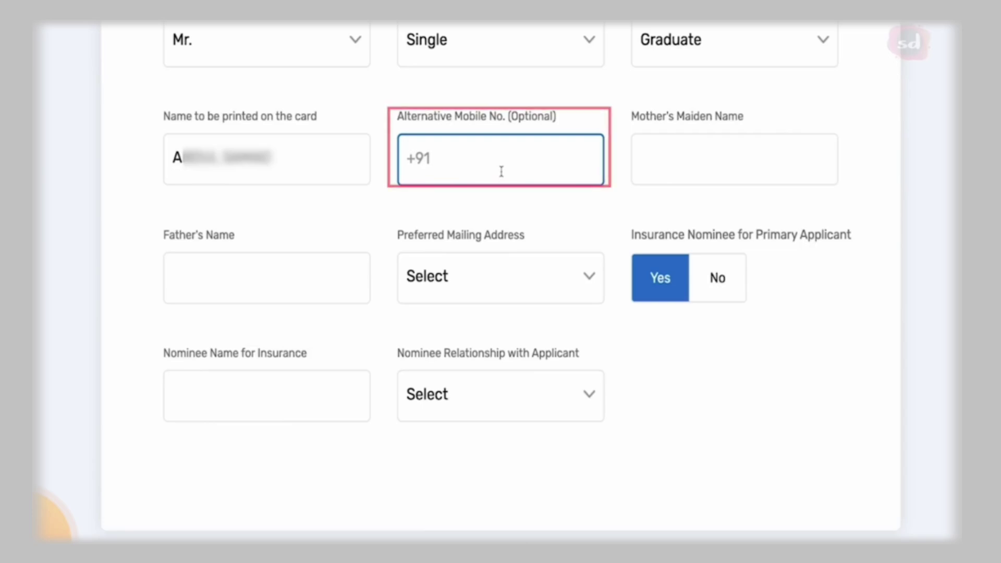
text(72)
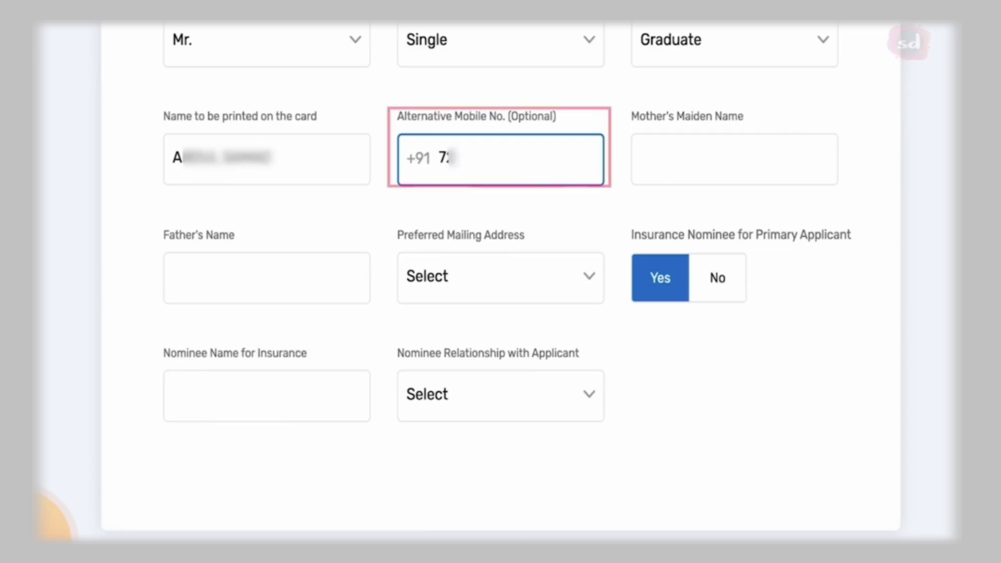
click(739, 167)
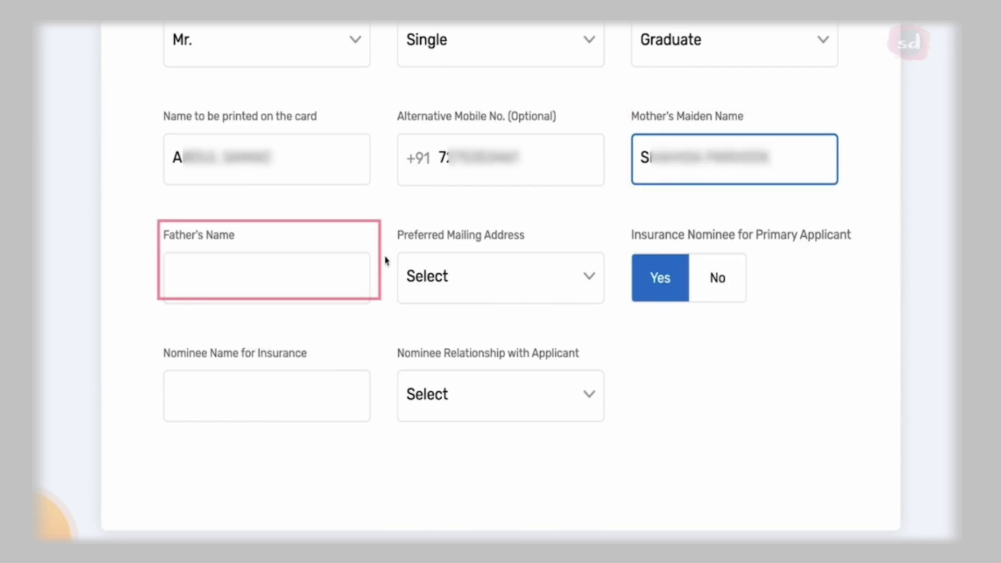
click(226, 287)
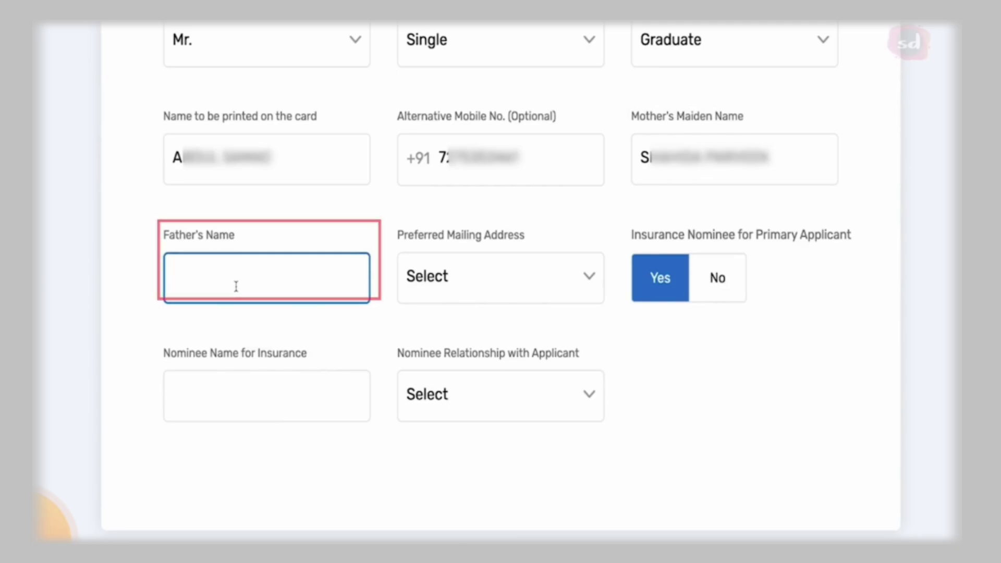
click(467, 290)
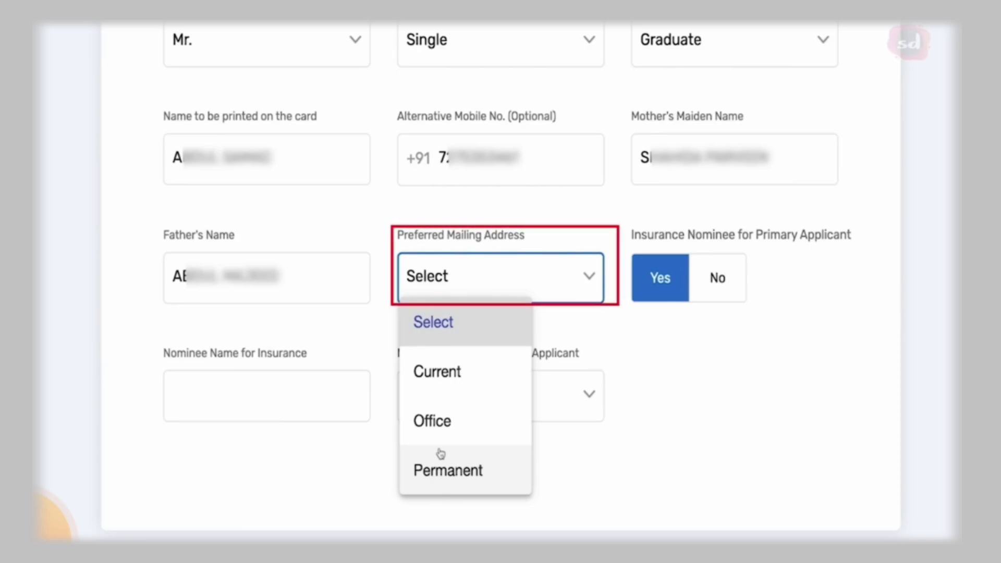
click(449, 421)
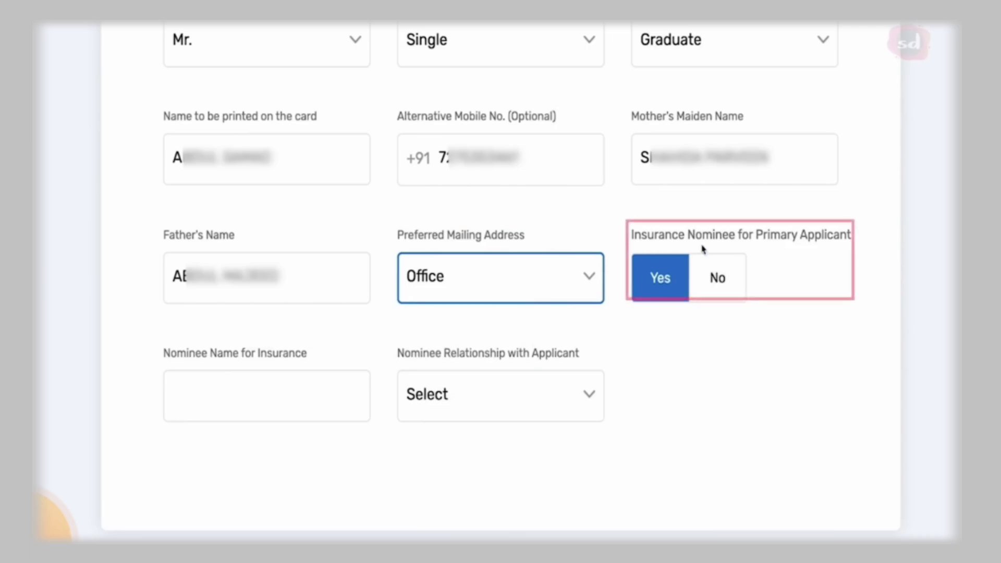
click(725, 290)
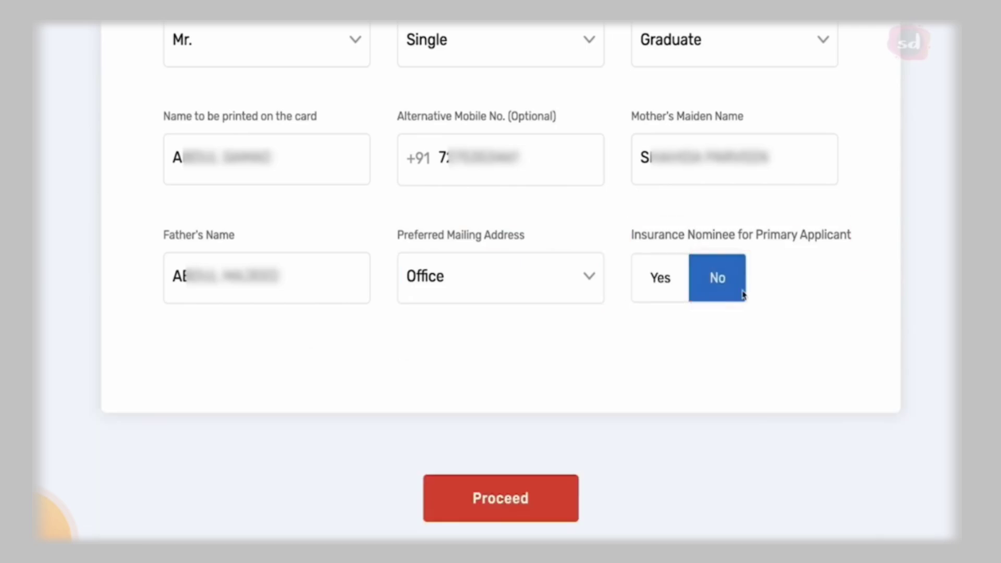
Step: Submit additional details, answering No to the add-on card and RM/BoB representative assistance
click(505, 502)
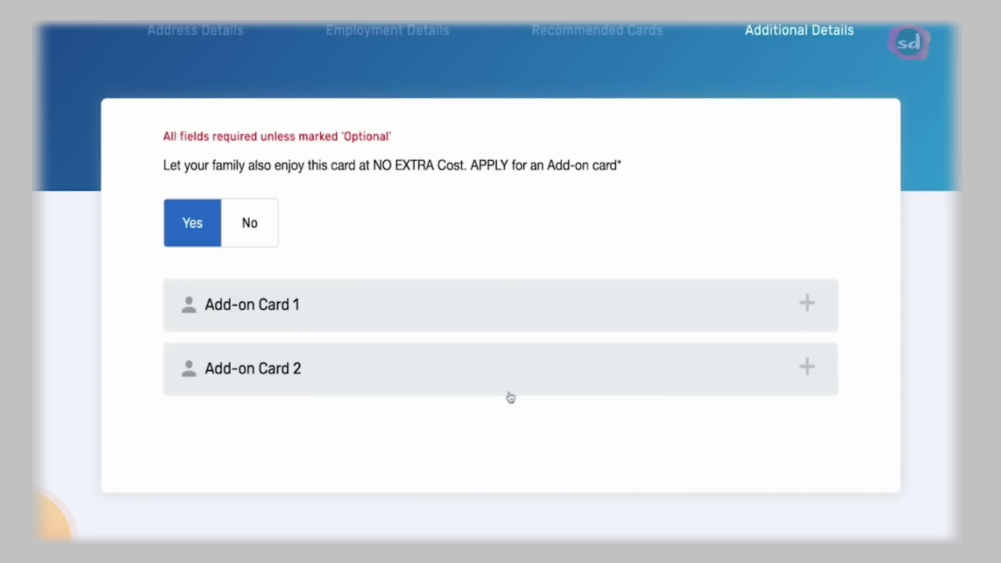
scroll(510, 391, down, 1)
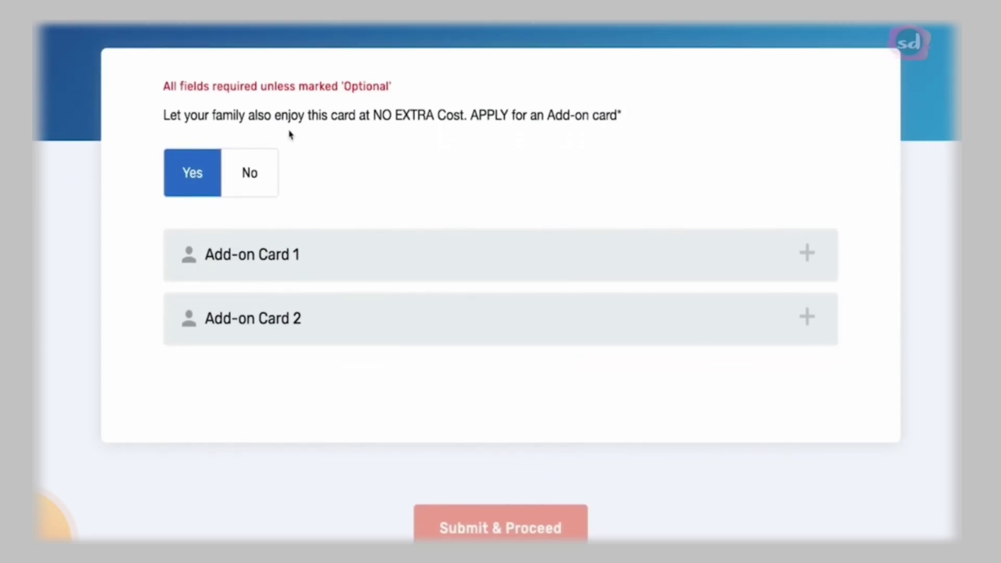
click(250, 173)
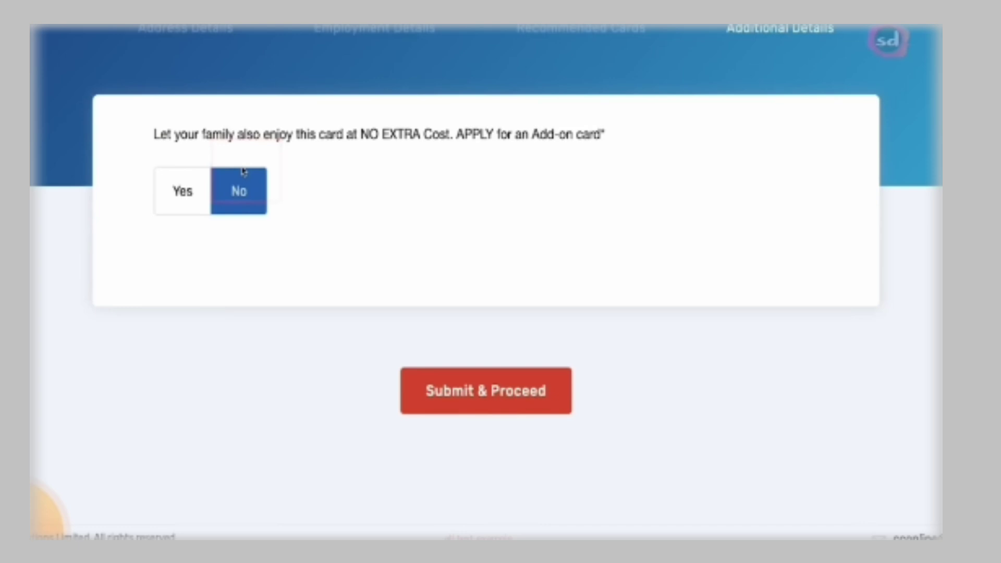
click(487, 399)
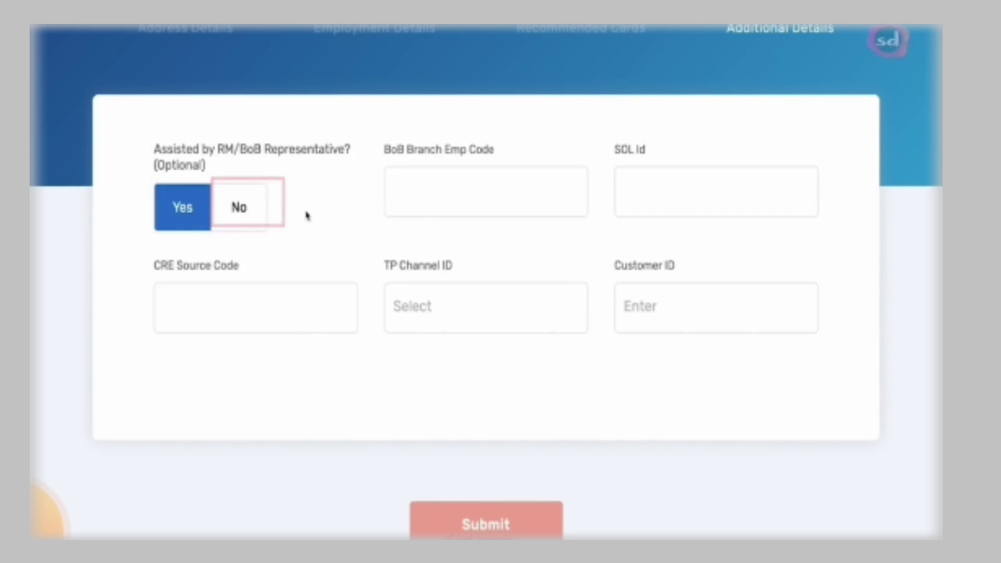
click(239, 207)
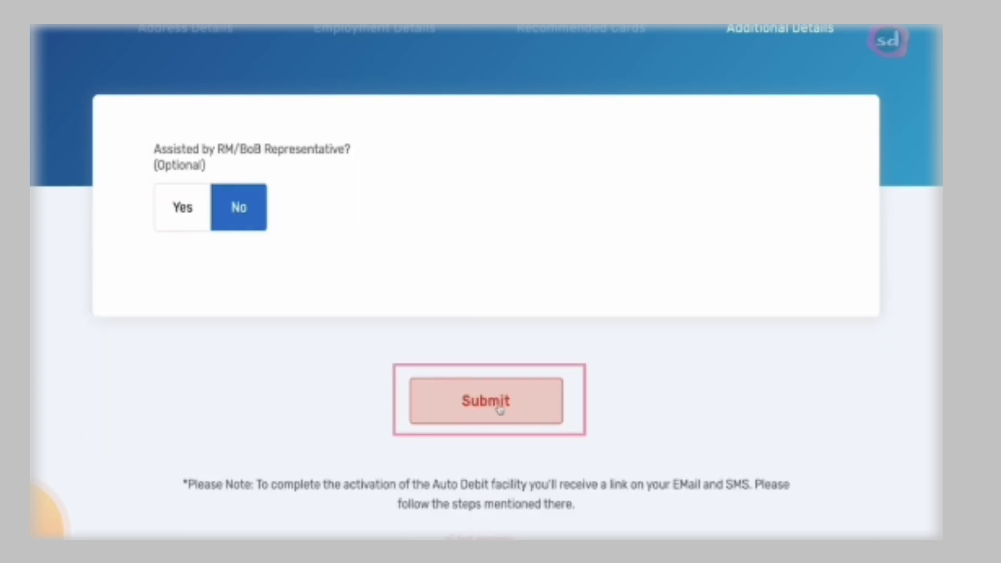
click(498, 407)
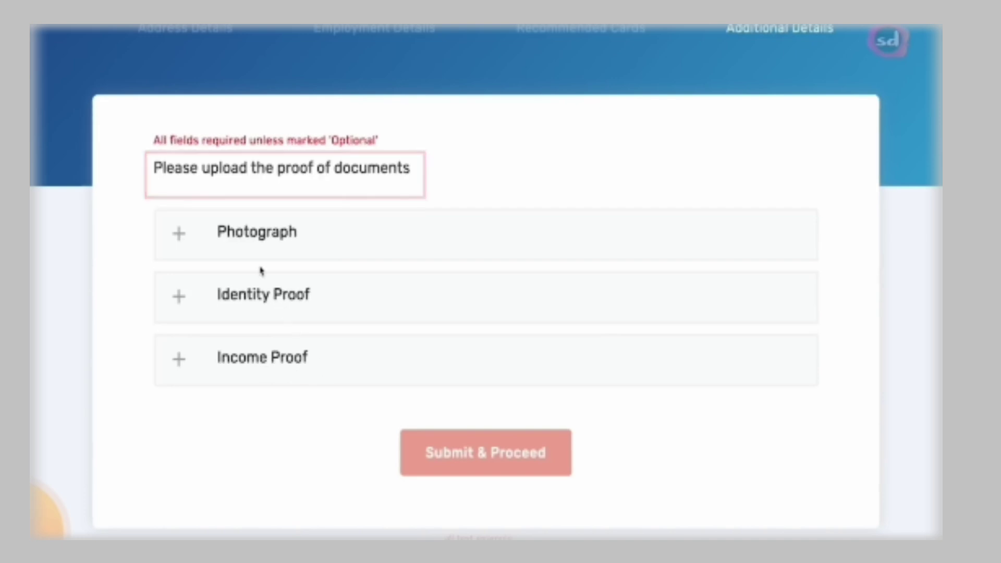
click(265, 233)
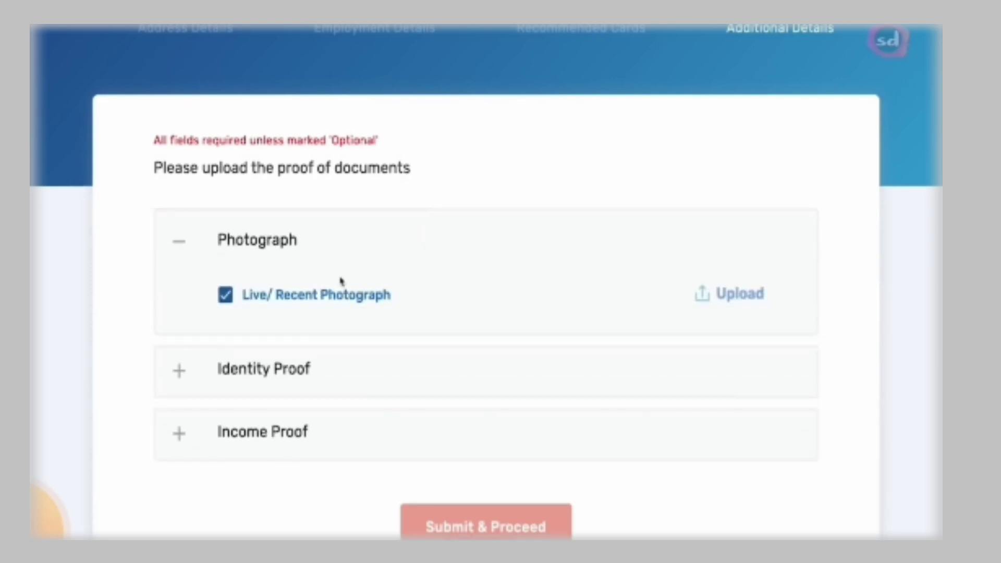
click(337, 260)
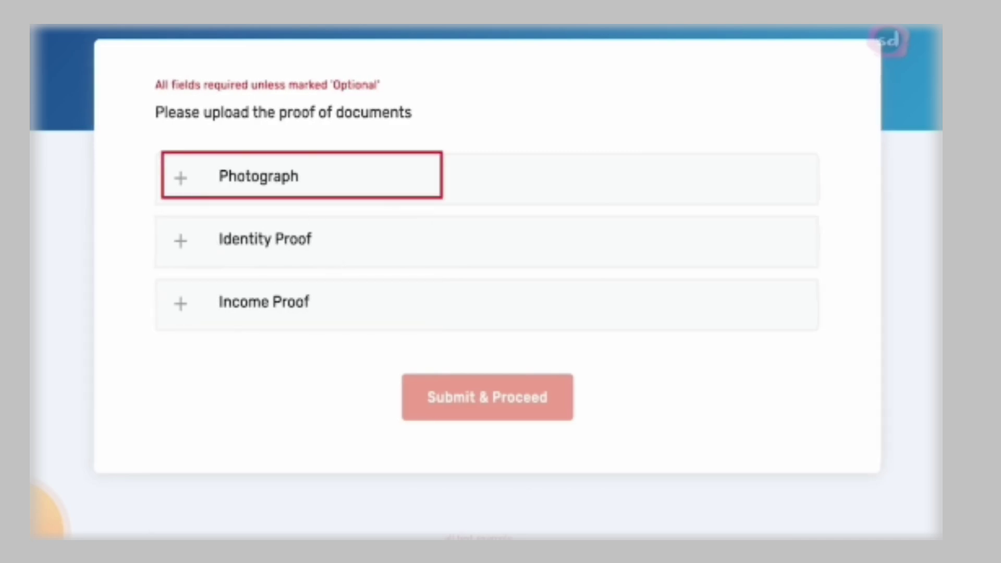
click(263, 176)
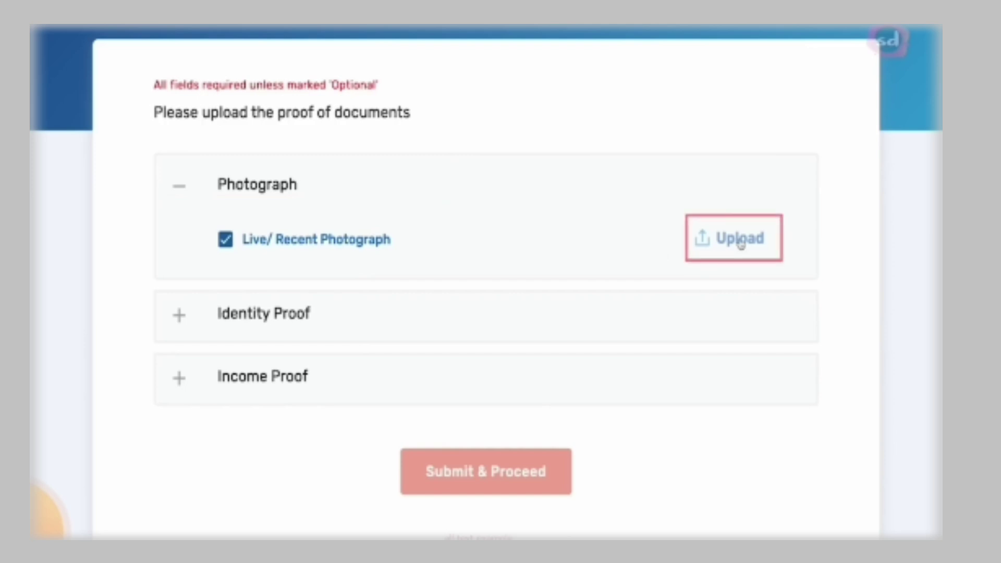
click(738, 238)
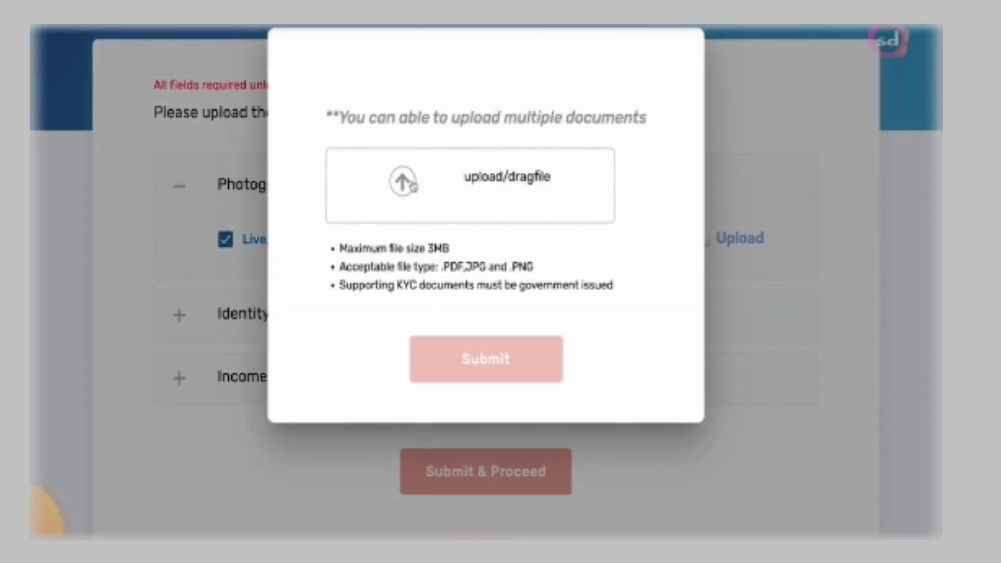
drag(905, 44, 470, 178)
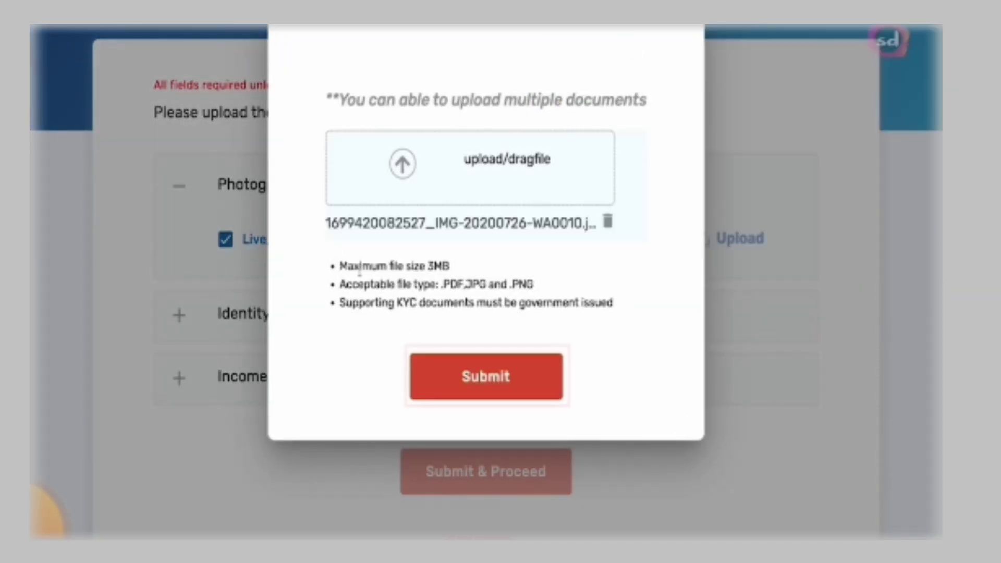
click(486, 383)
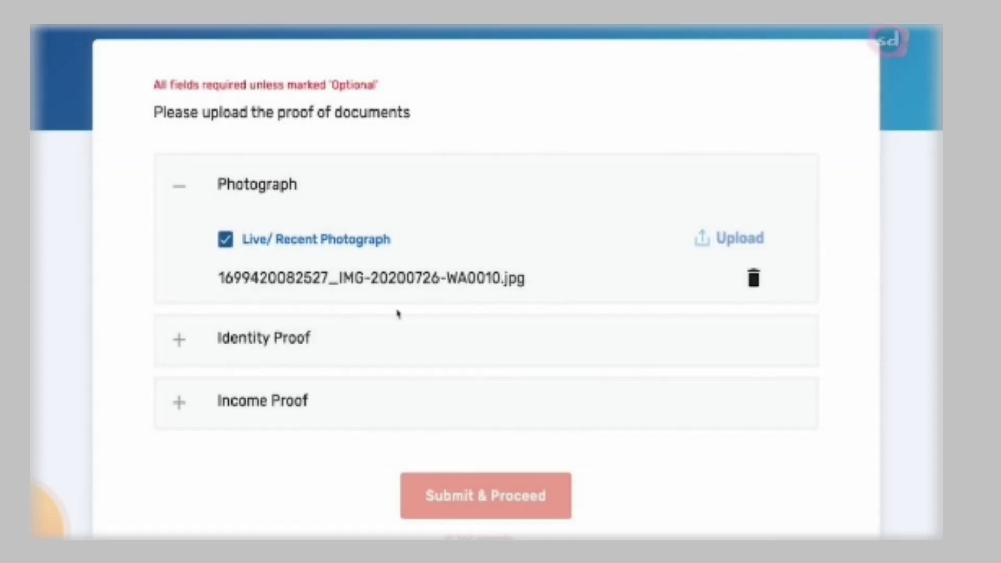
scroll(397, 302, down, 2)
click(347, 259)
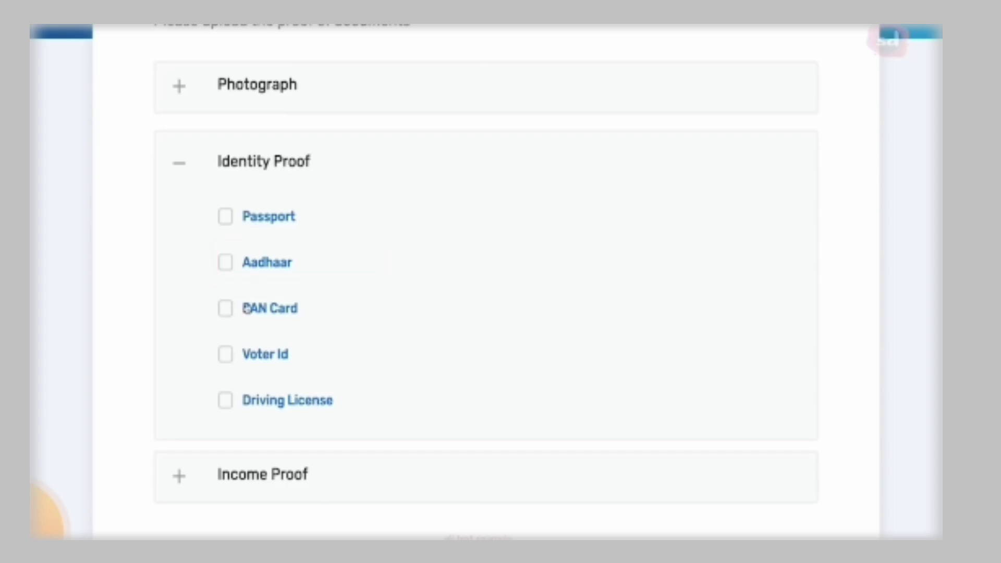
Step: Upload an Aadhaar image as the identity proof
click(226, 263)
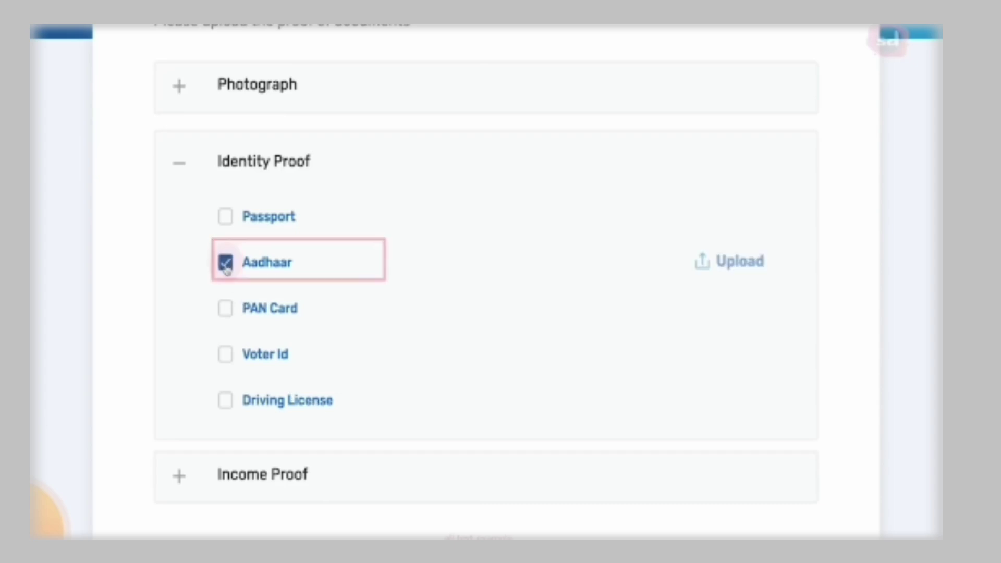
click(735, 265)
drag(776, 50, 472, 180)
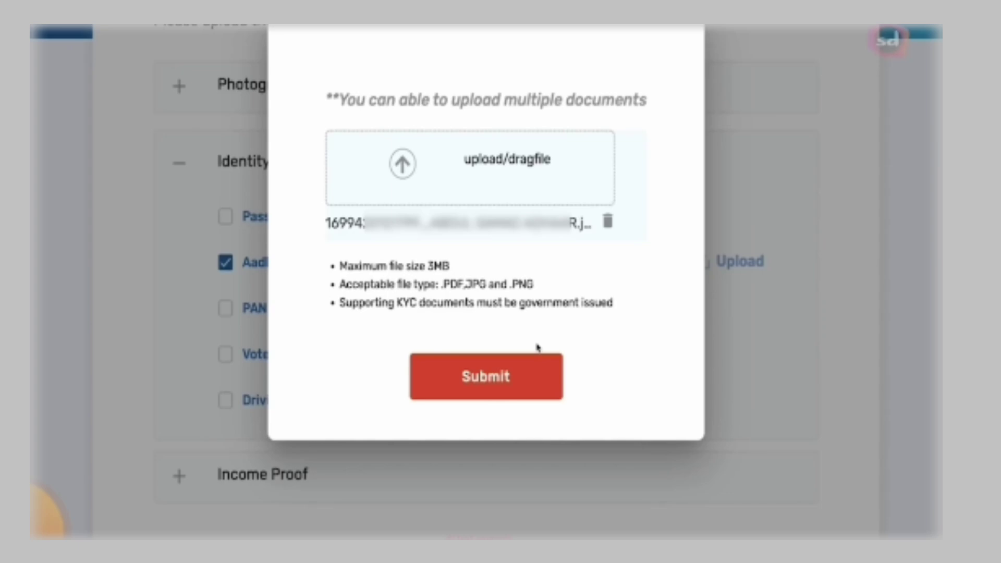
click(537, 355)
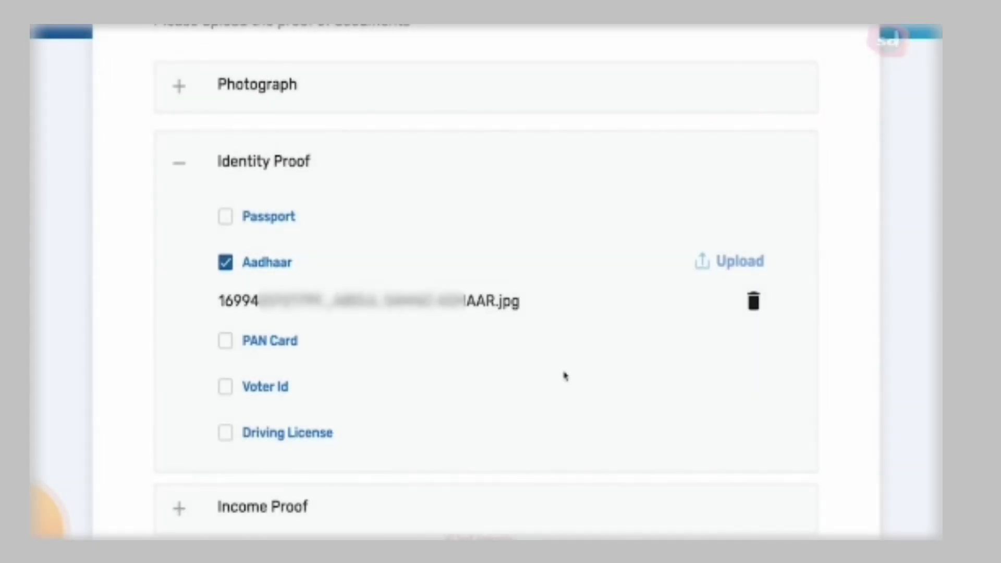
Step: Upload a bank statement PDF as income proof and submit all documents
scroll(565, 376, down, 4)
click(287, 309)
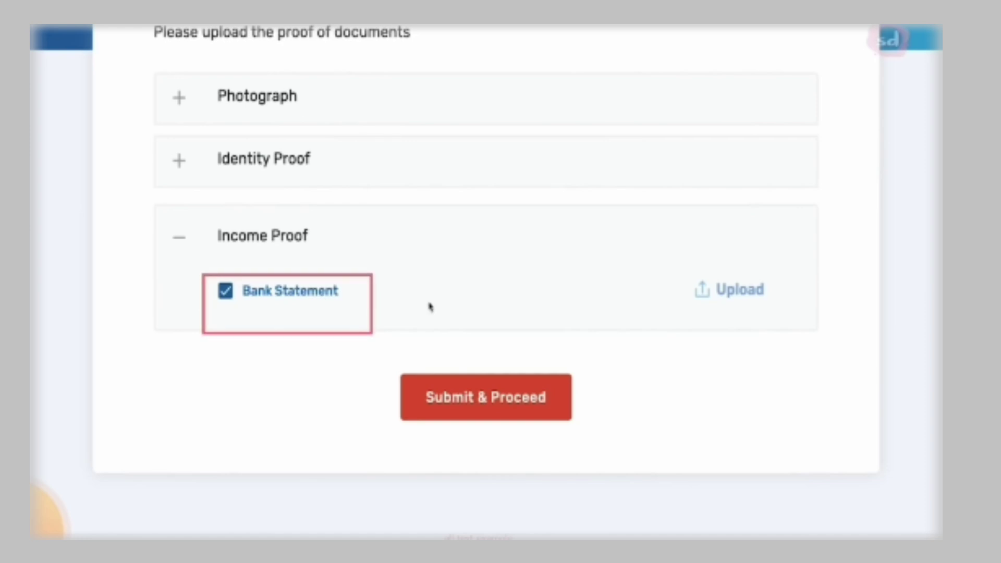
click(739, 293)
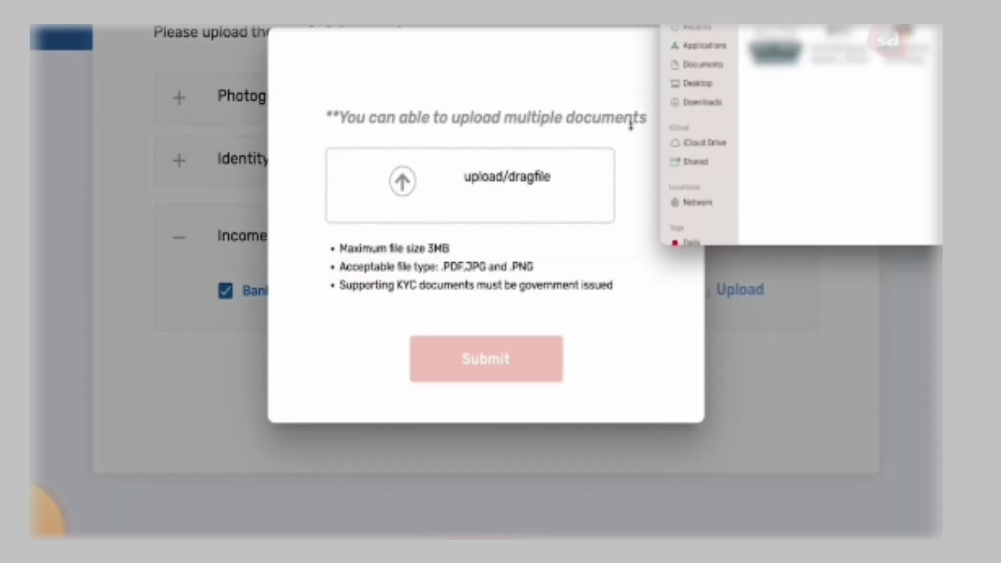
drag(774, 52, 448, 186)
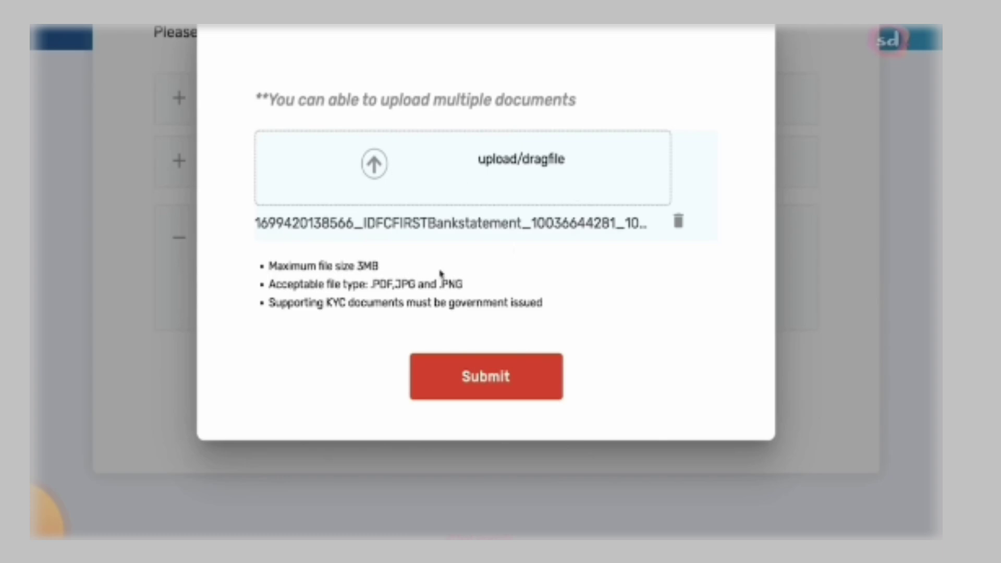
click(492, 378)
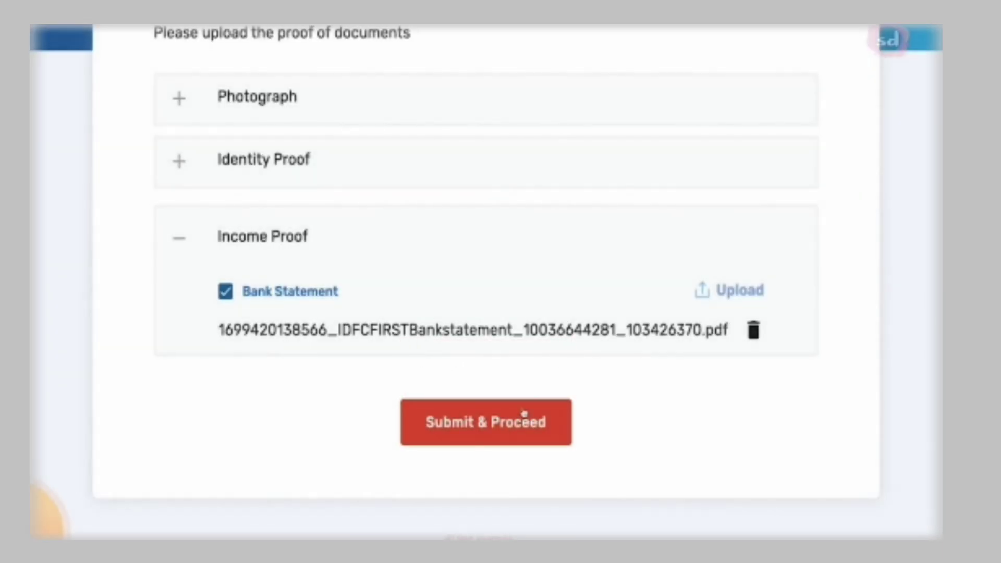
click(524, 416)
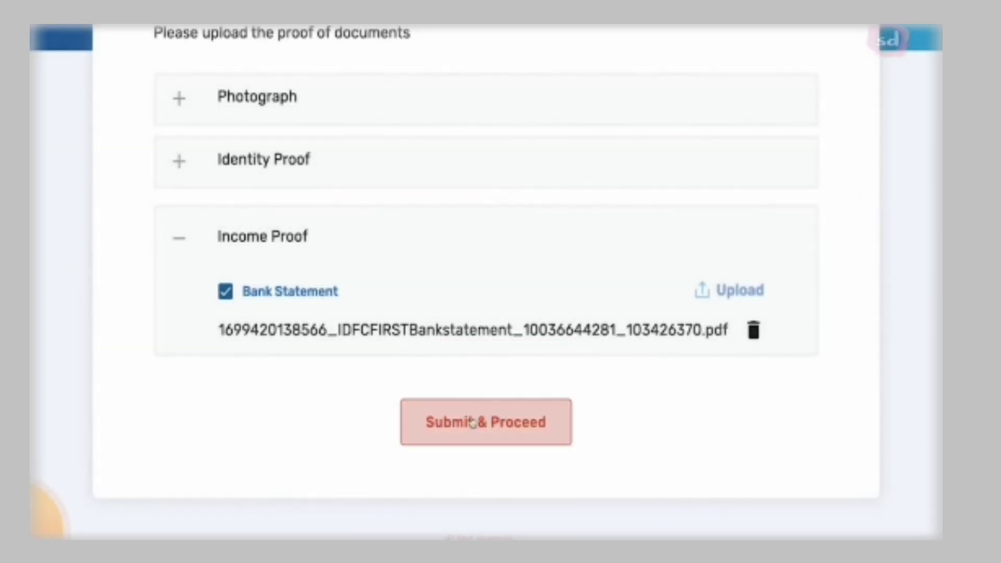
click(502, 430)
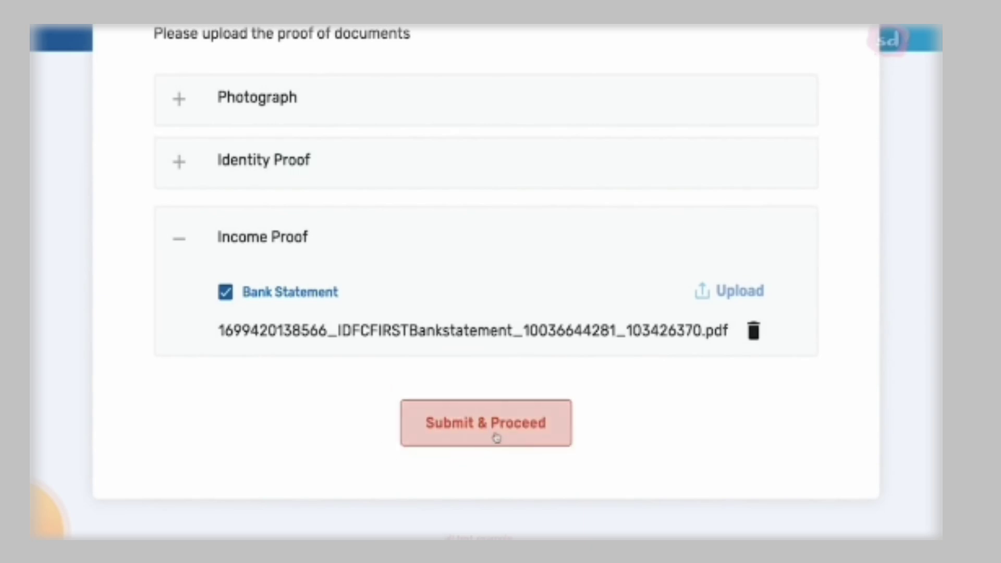
click(496, 437)
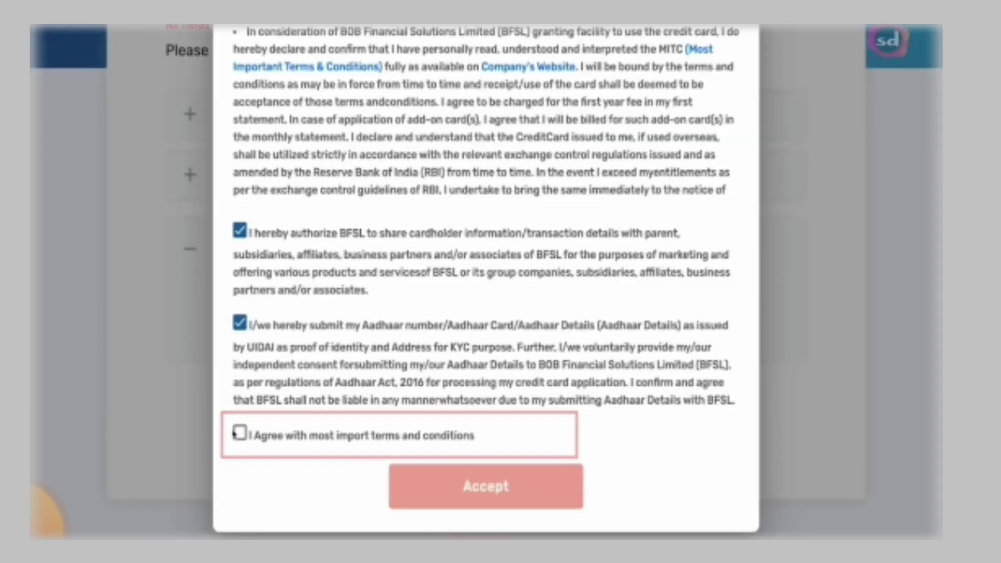
Step: Agree to the most important terms and conditions and accept the terms of service
click(303, 434)
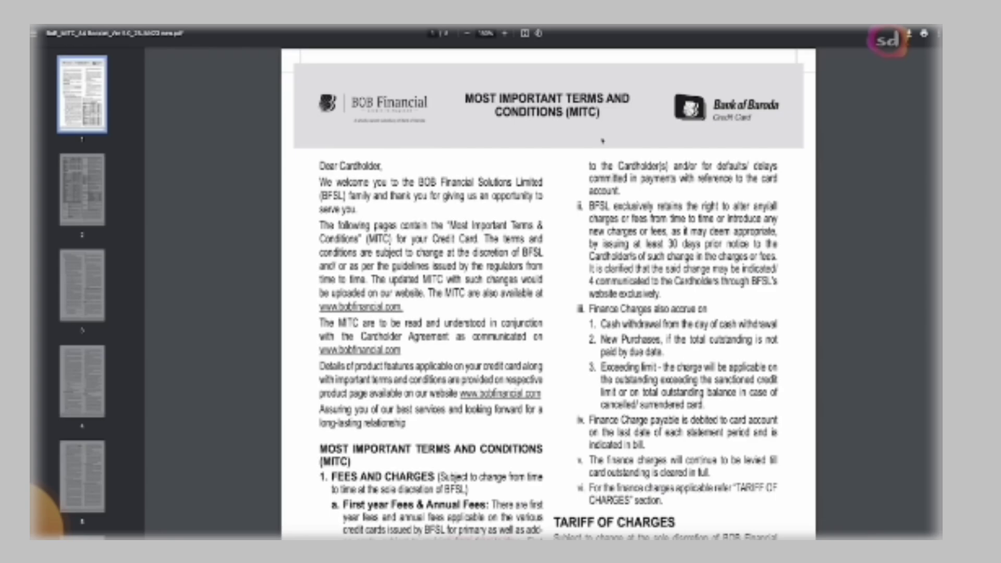
scroll(635, 357, down, 10)
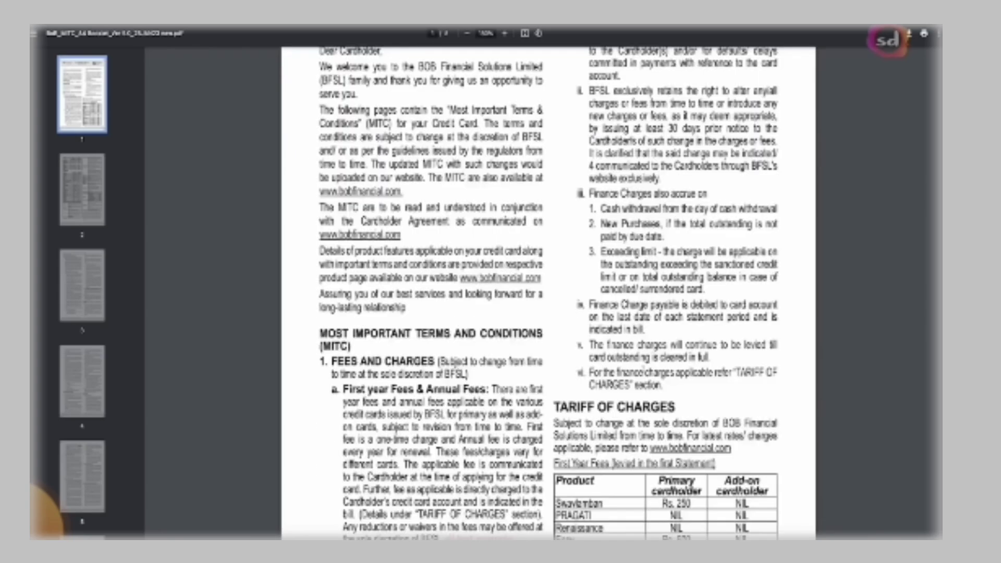
scroll(574, 448, down, 14)
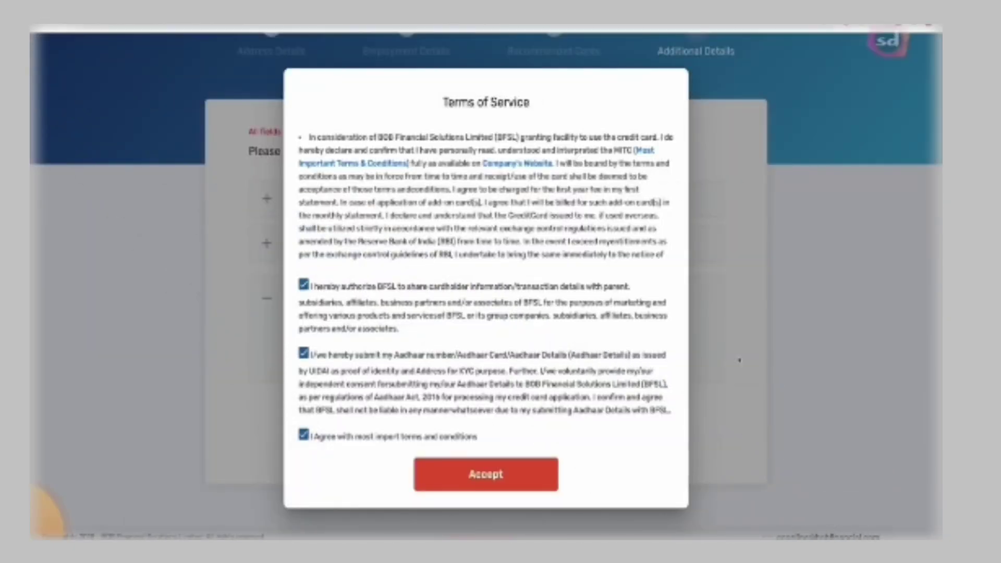
click(496, 478)
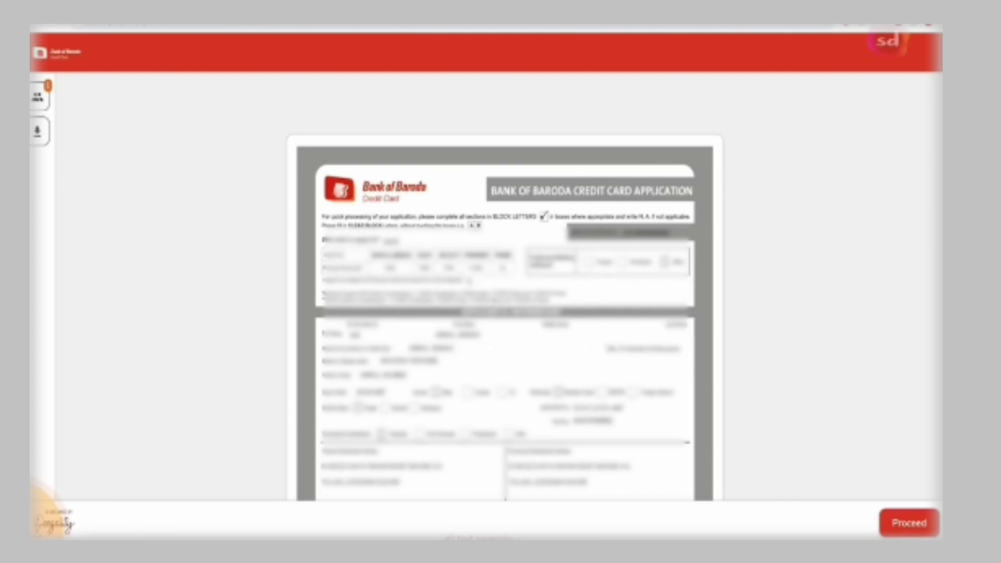
Step: Tick the Aadhaar eSign consent and sign the credit card application document
scroll(645, 277, down, 15)
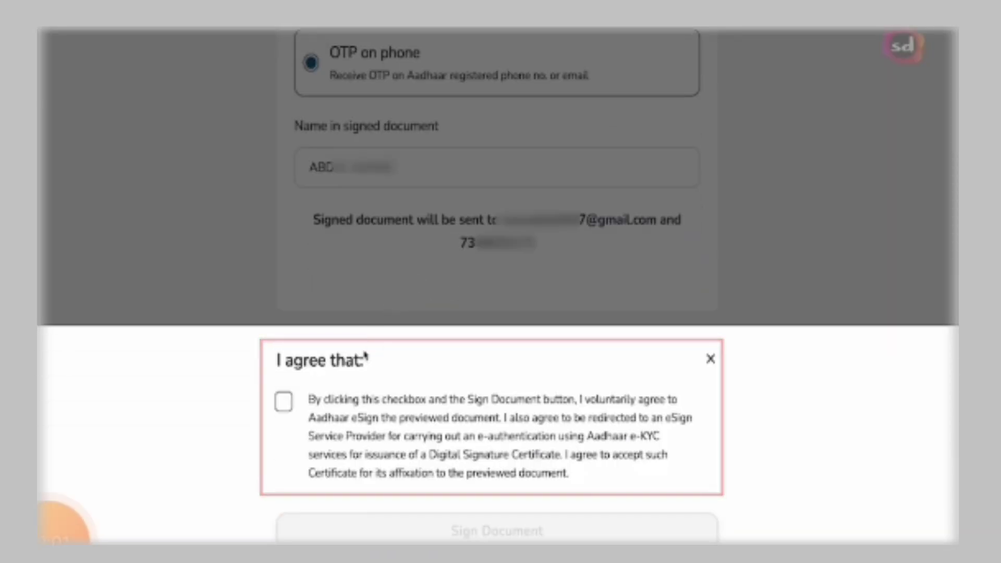
click(284, 402)
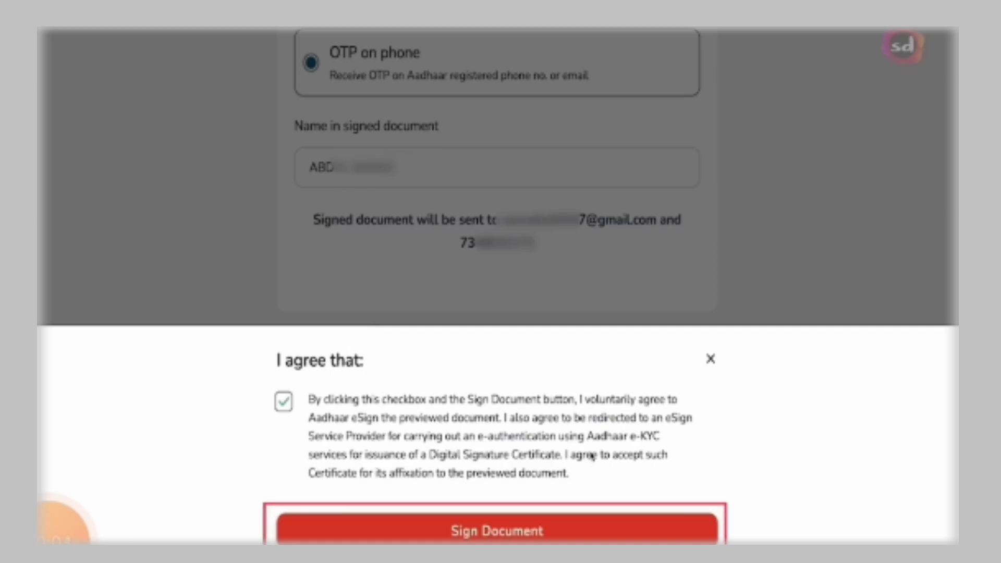
click(504, 531)
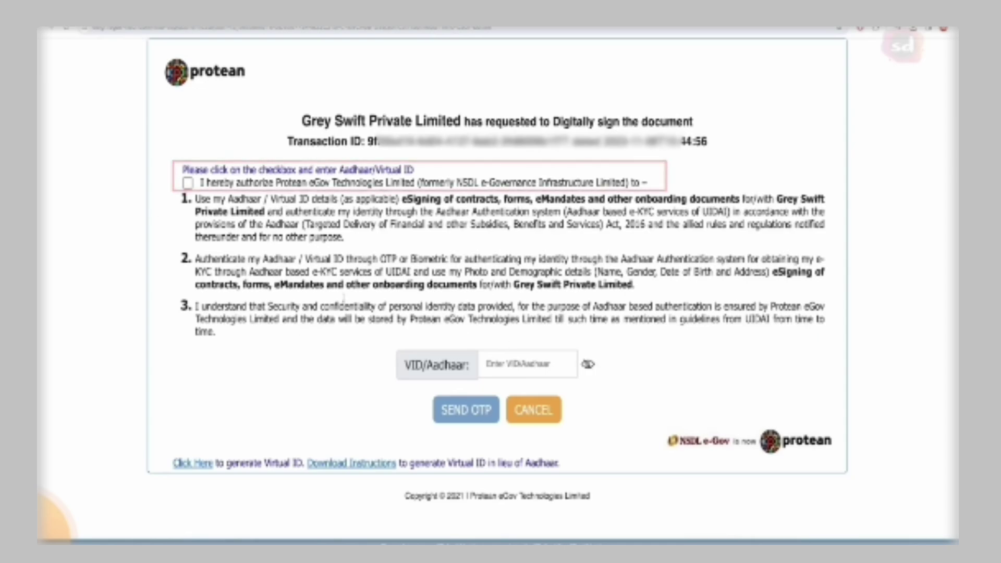
Step: Authorize Aadhaar-based eSigning, paste in the Aadhaar number and request an OTP
click(187, 183)
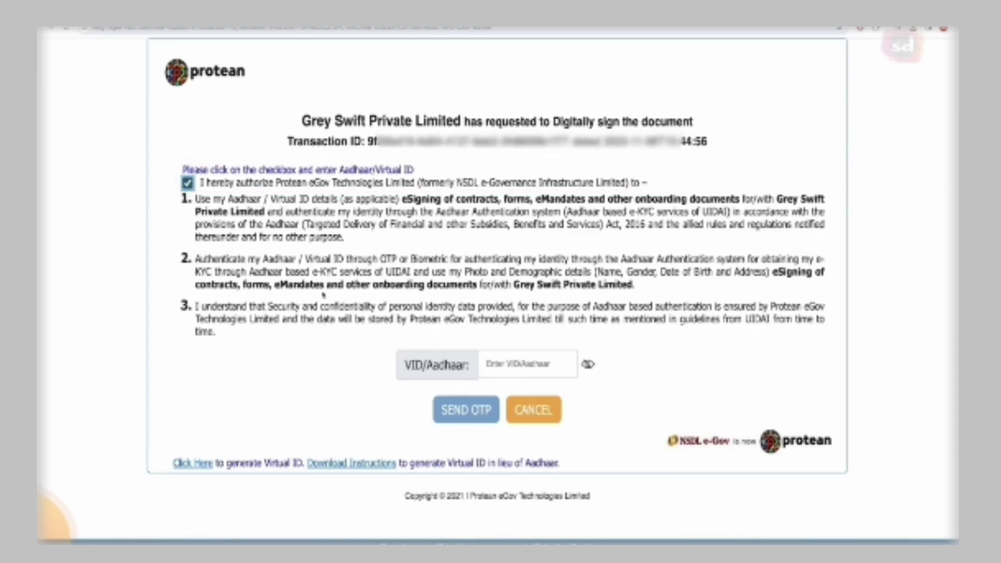
click(522, 363)
key(ctrl+v)
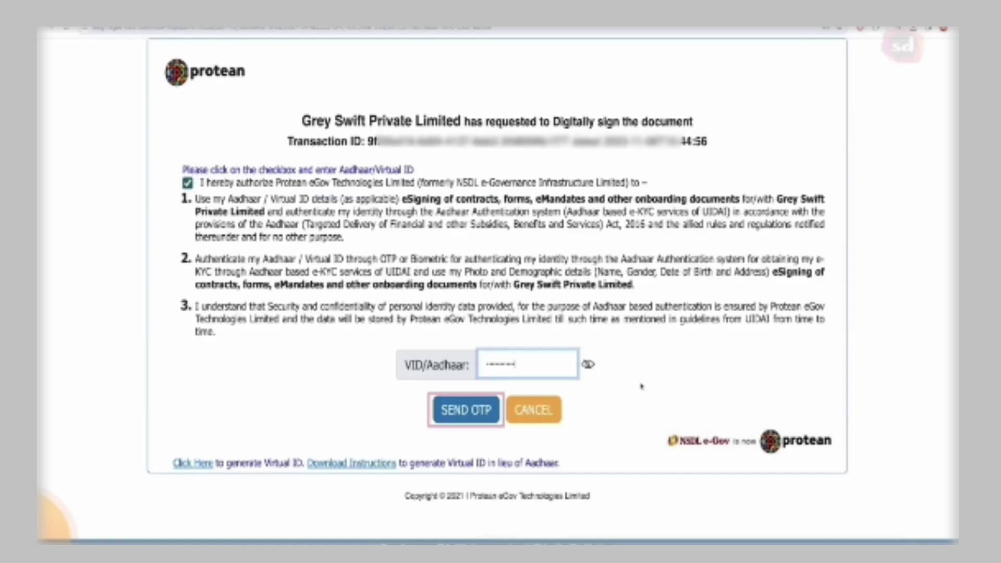
click(459, 417)
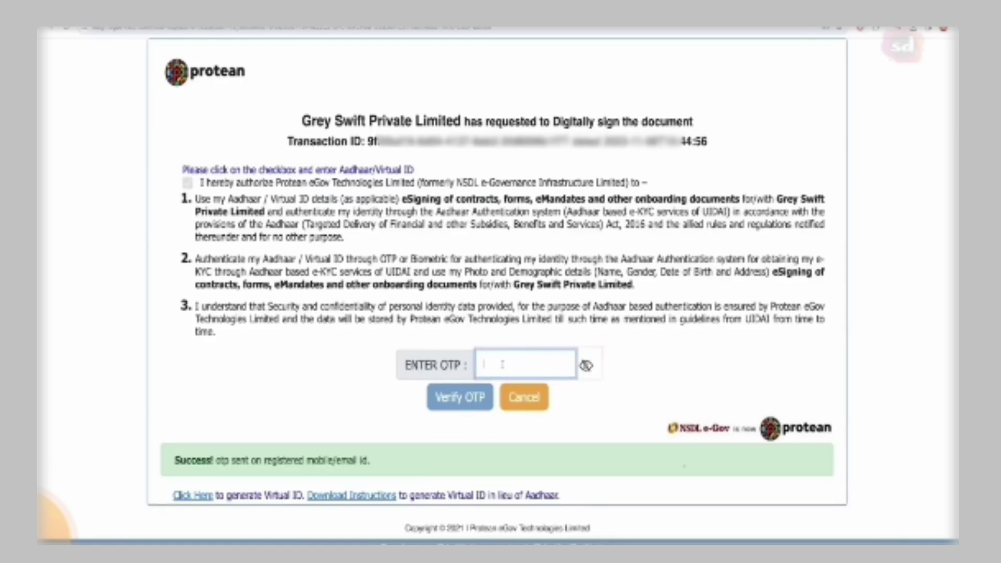
Step: Enter the received OTP, verify it to sign the application, and dismiss the confirmation
key(ctrl+v)
click(466, 404)
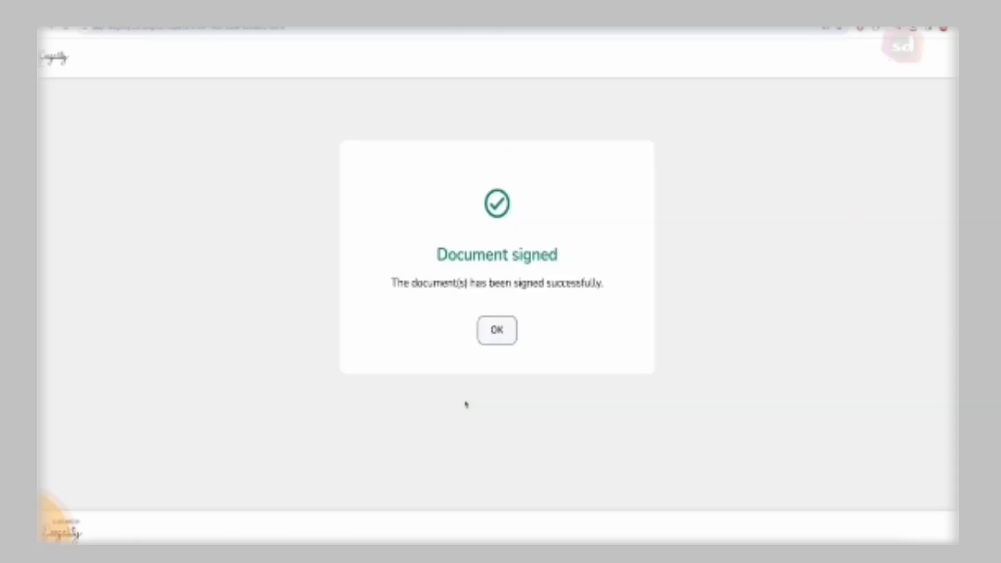
click(496, 332)
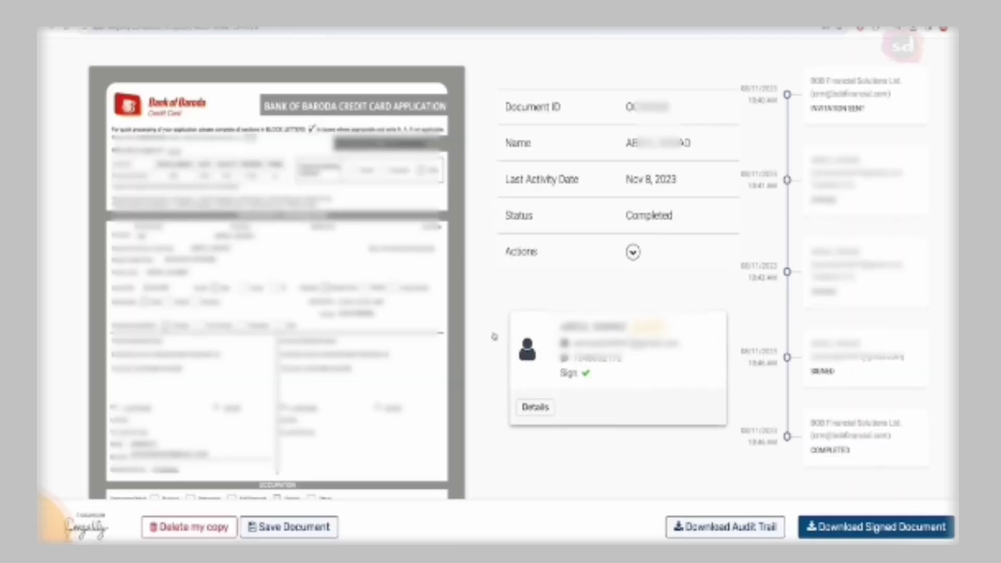